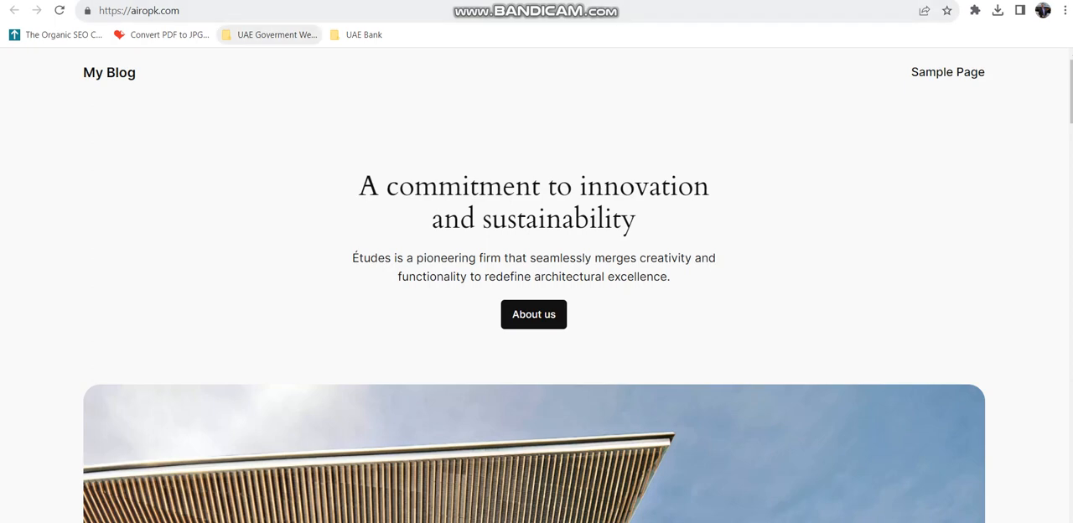
Look over the airopk.com home page and its web address
scroll(534, 285, "down", 5)
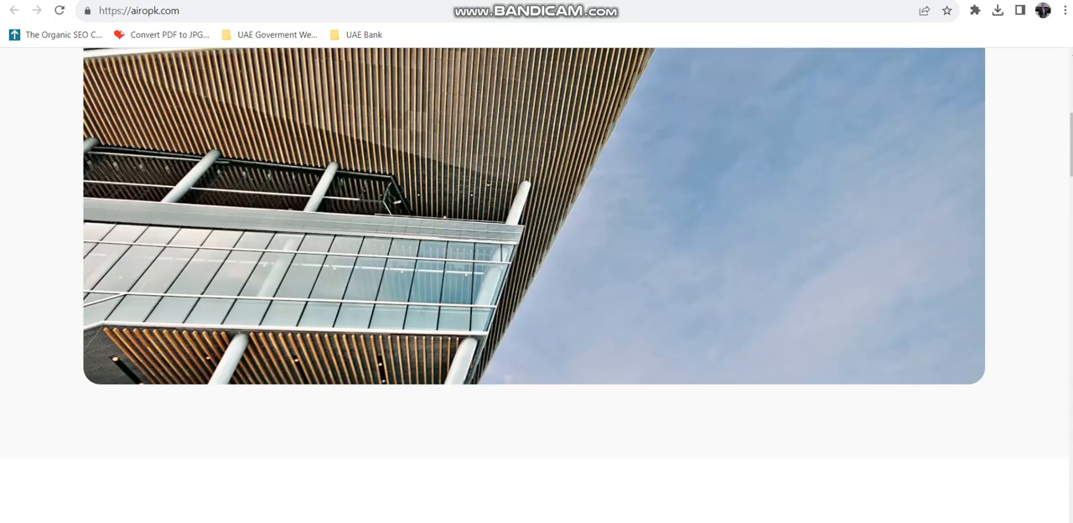
scroll(534, 285, "up", 5)
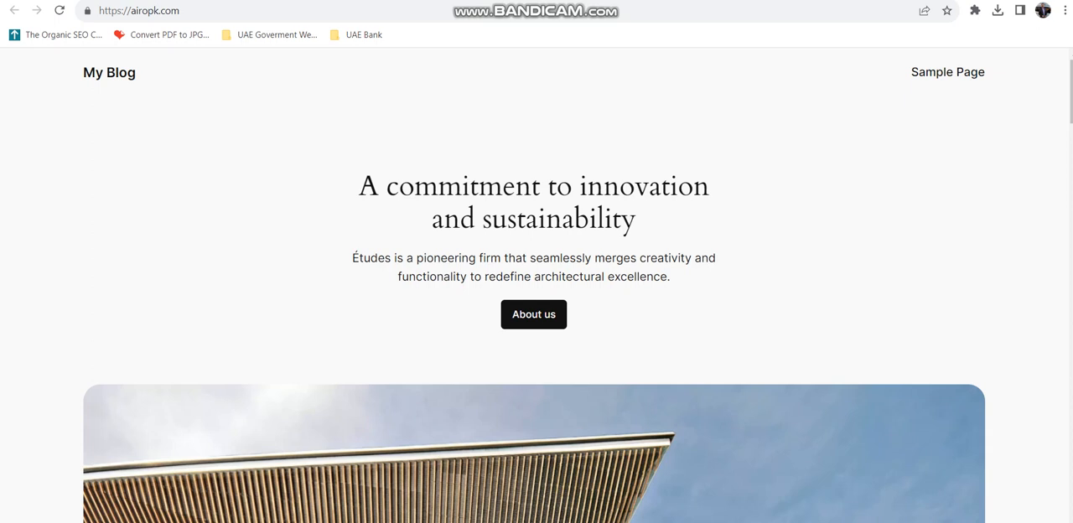
left_click_drag(181, 10, 99, 10)
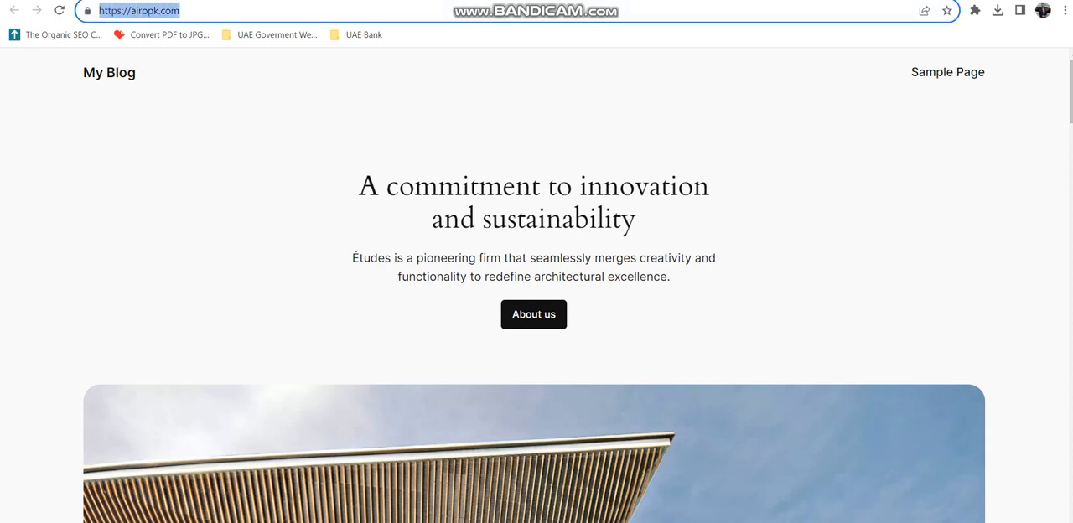
scroll(537, 285, "down", 7)
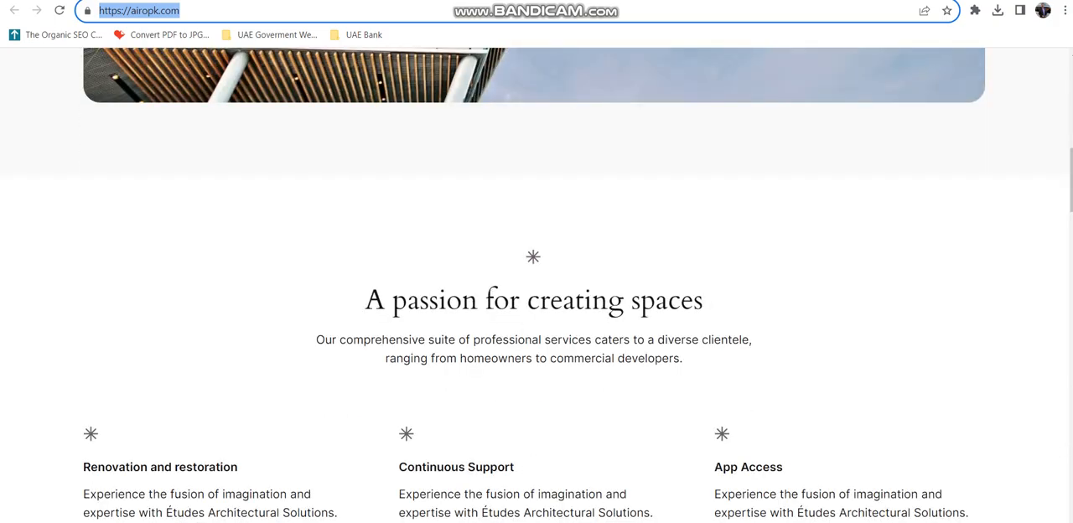
scroll(537, 285, "up", 5)
scroll(536, 285, "up", 2)
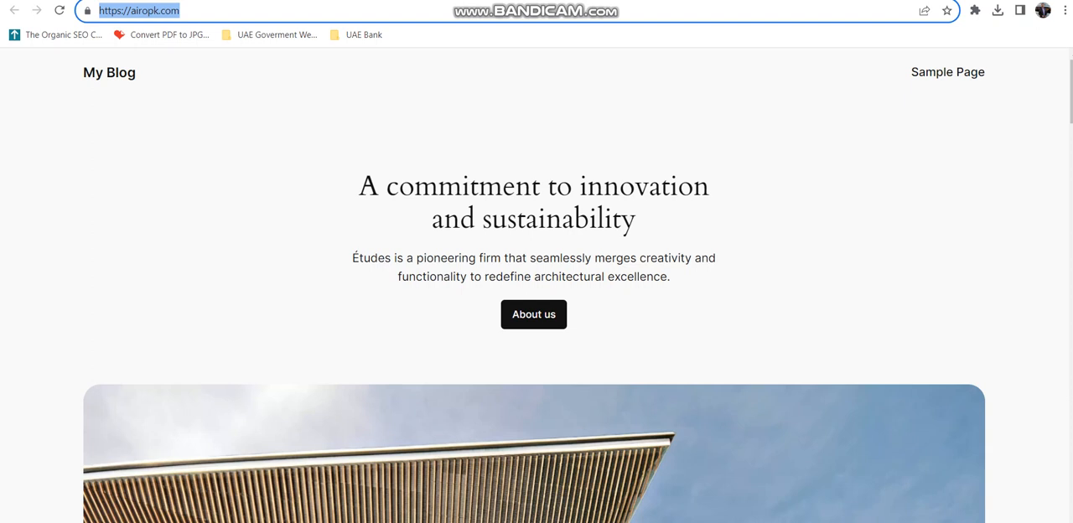
Open the GoDaddy website in a new browser tab
key("ctrl+t")
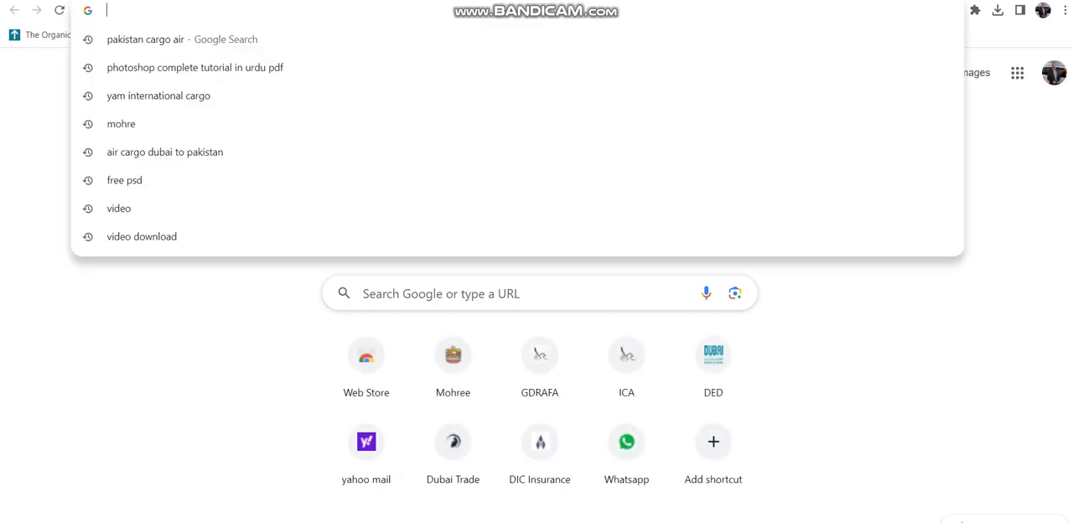
type("GODD")
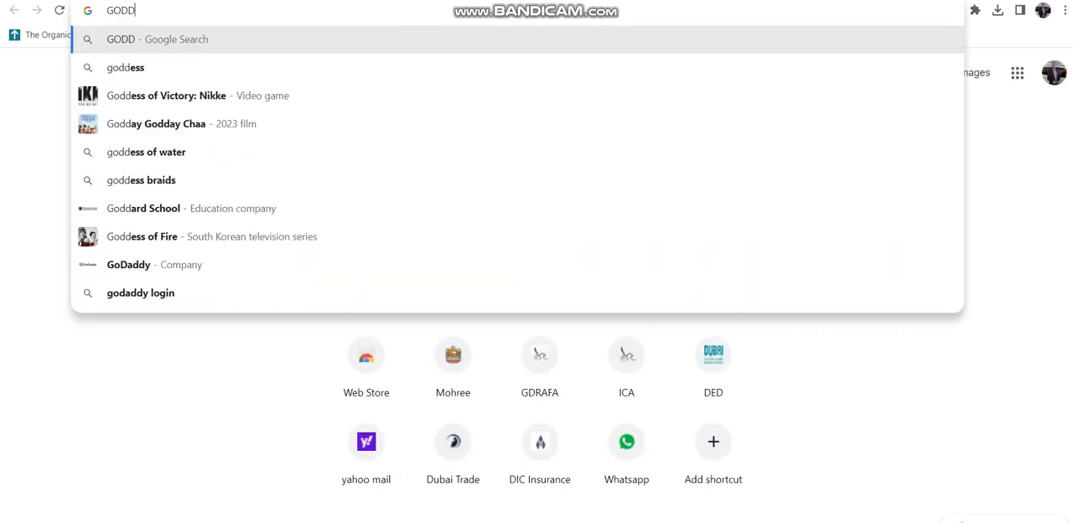
type("ADY")
key("Return")
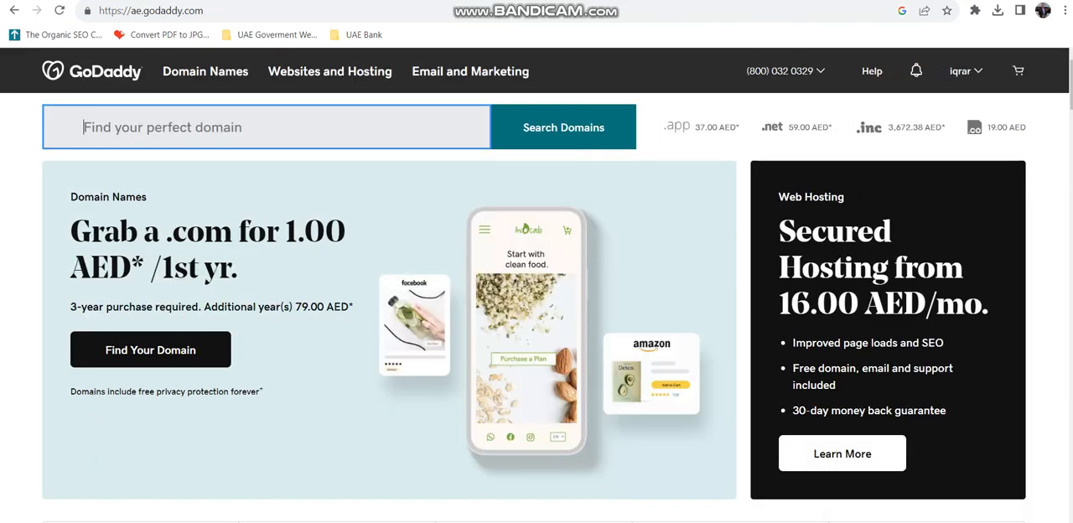
Search GoDaddy for the domain AIROPK1.COM and highlight the exact match
type("AIROPK")
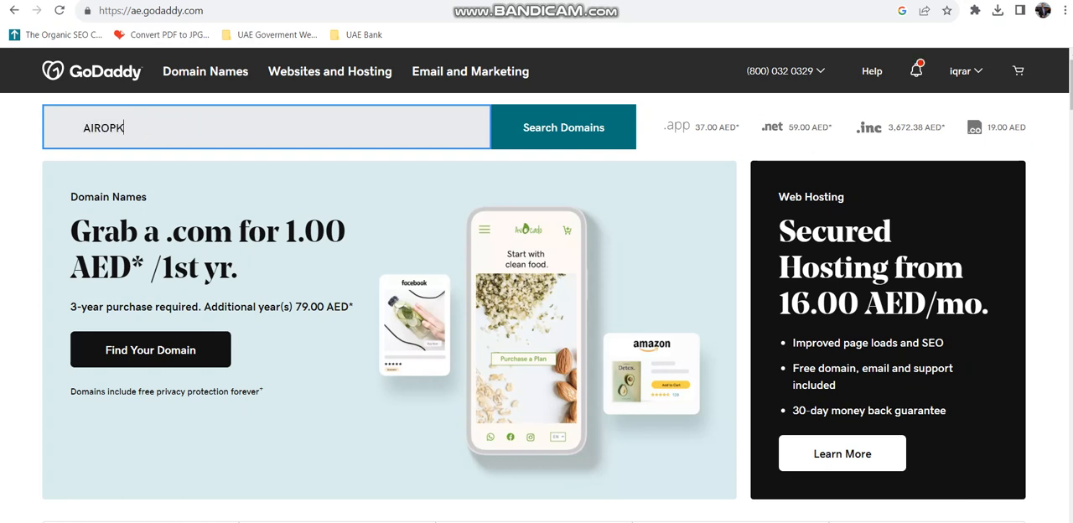
type("1.COM")
key("Return")
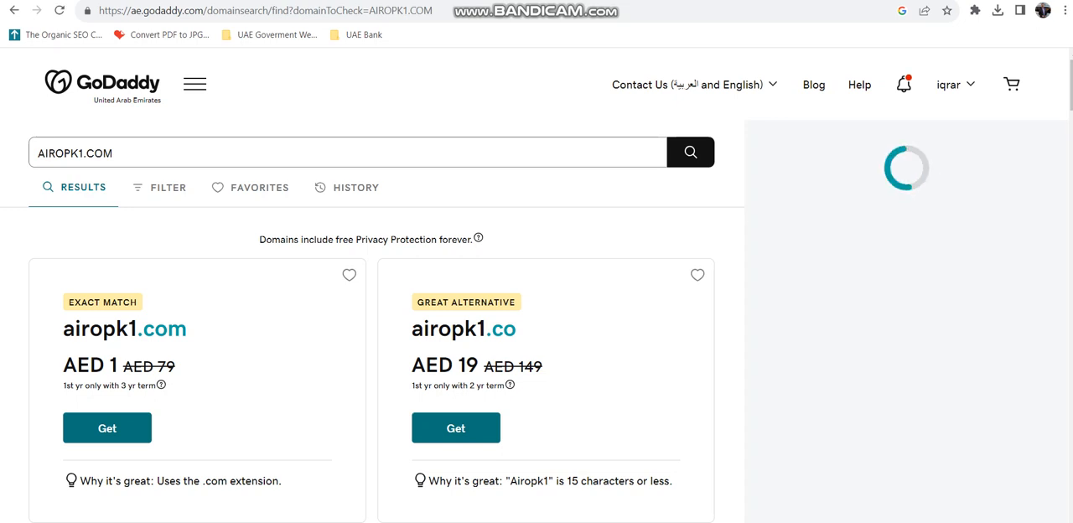
left_click_drag(64, 329, 155, 328)
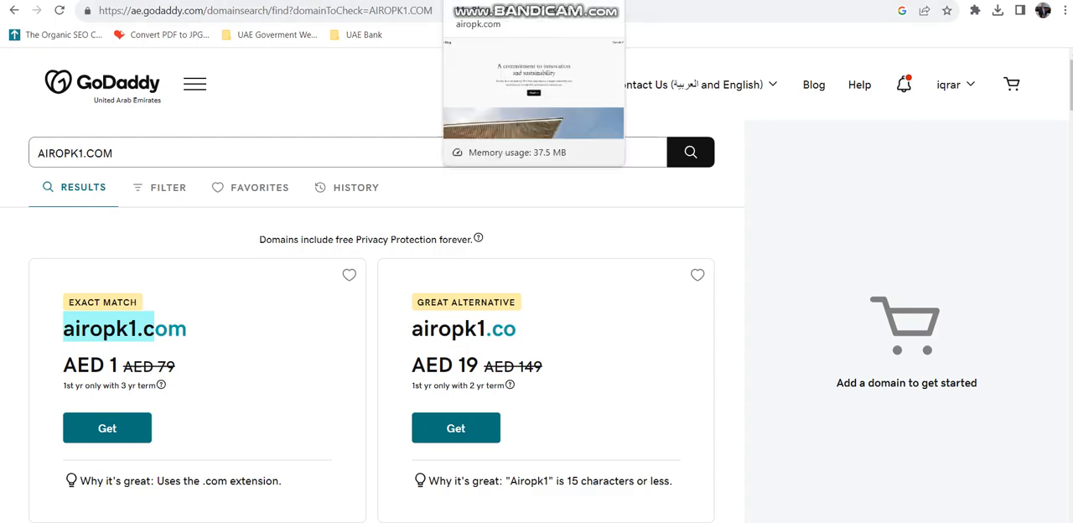
Switch to the hosting panel's WordPress Management page and review the list of existing installations
left_click(509, 0)
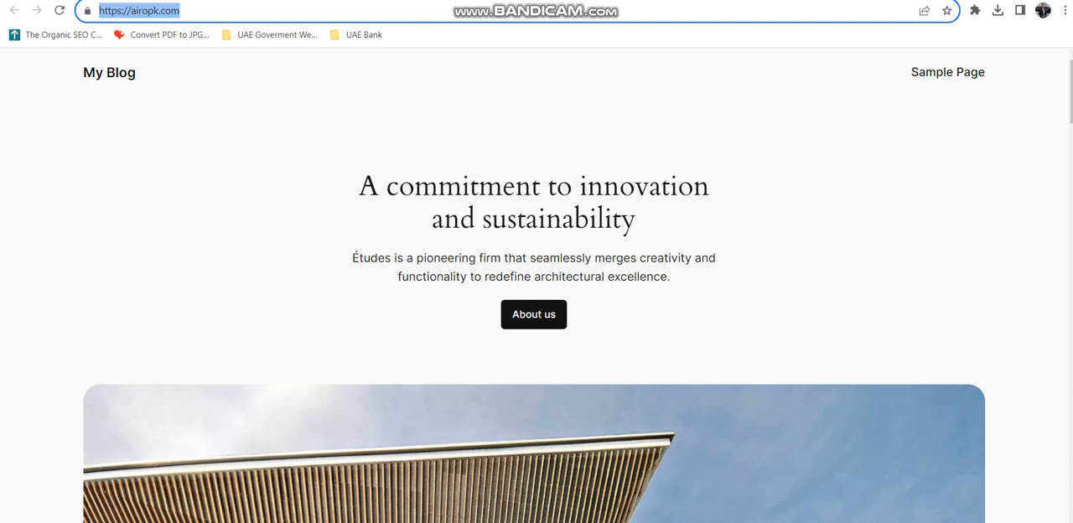
left_click(369, 1)
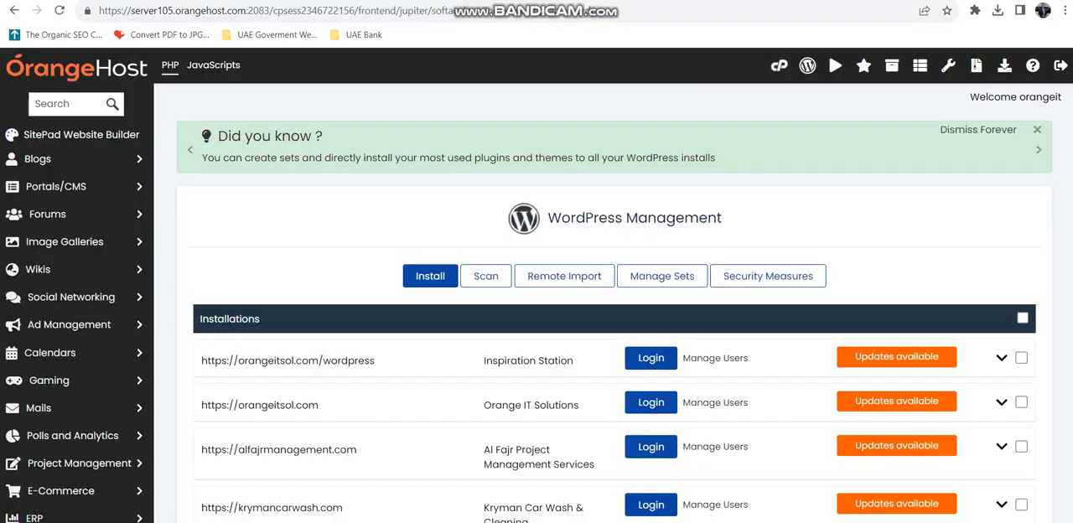
scroll(612, 336, "down", 4)
scroll(612, 335, "up", 4)
scroll(612, 335, "down", 5)
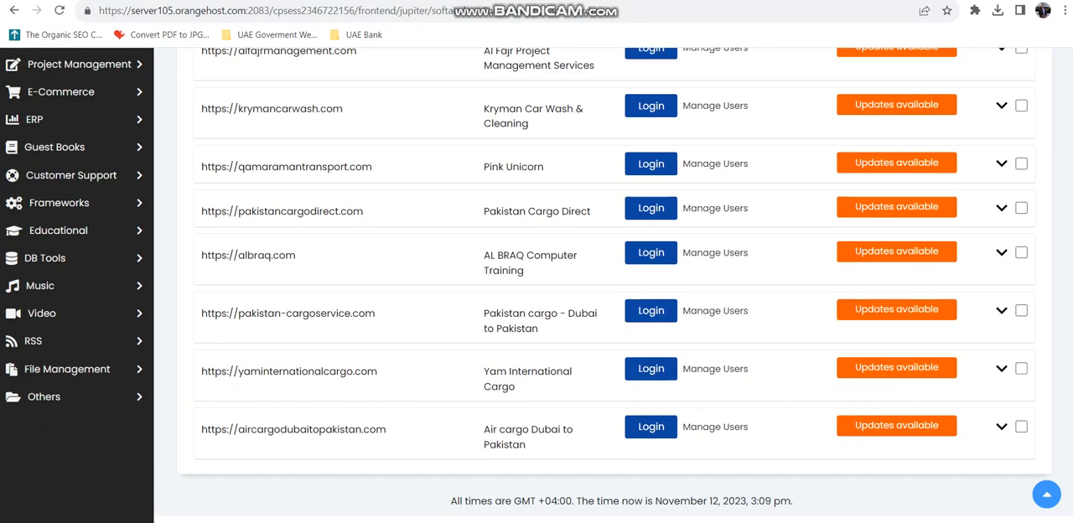
scroll(612, 335, "up", 3)
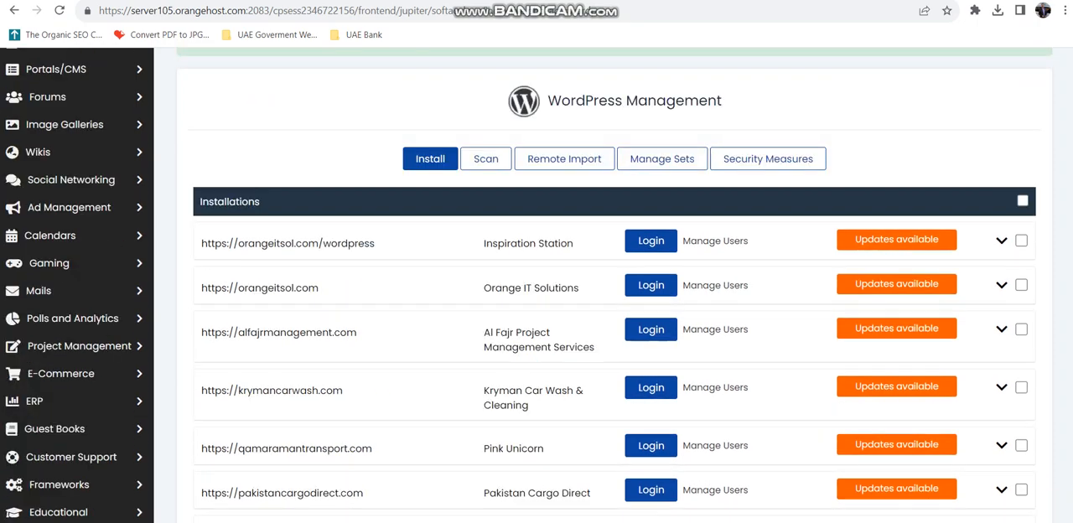
scroll(612, 335, "down", 4)
scroll(612, 335, "up", 6)
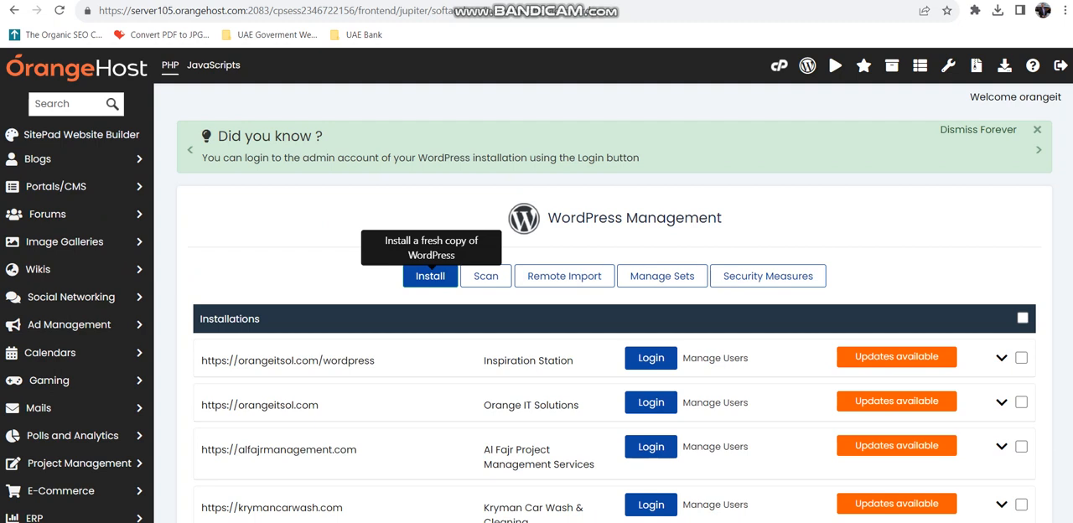
left_click(430, 275)
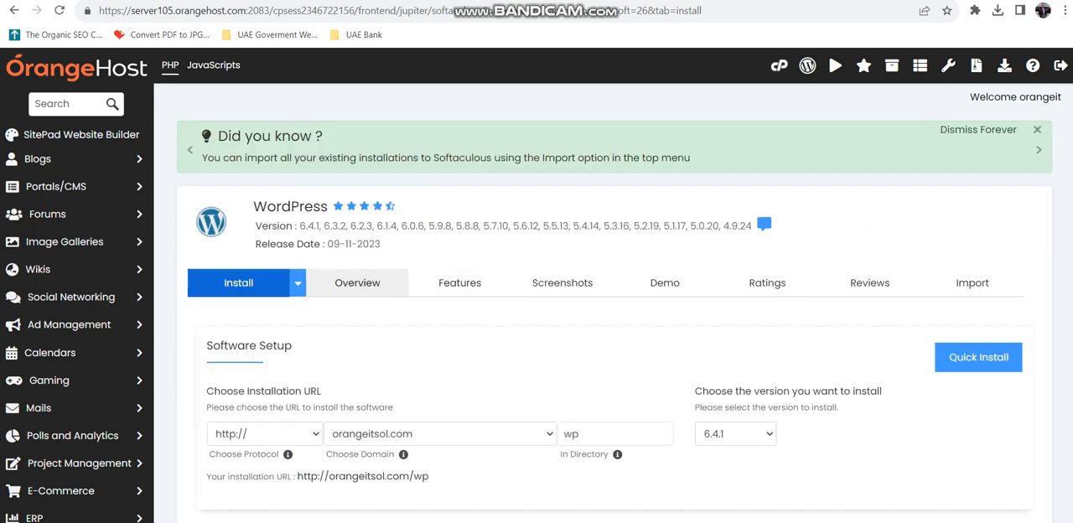
scroll(460, 282, "down", 3)
left_click(439, 222)
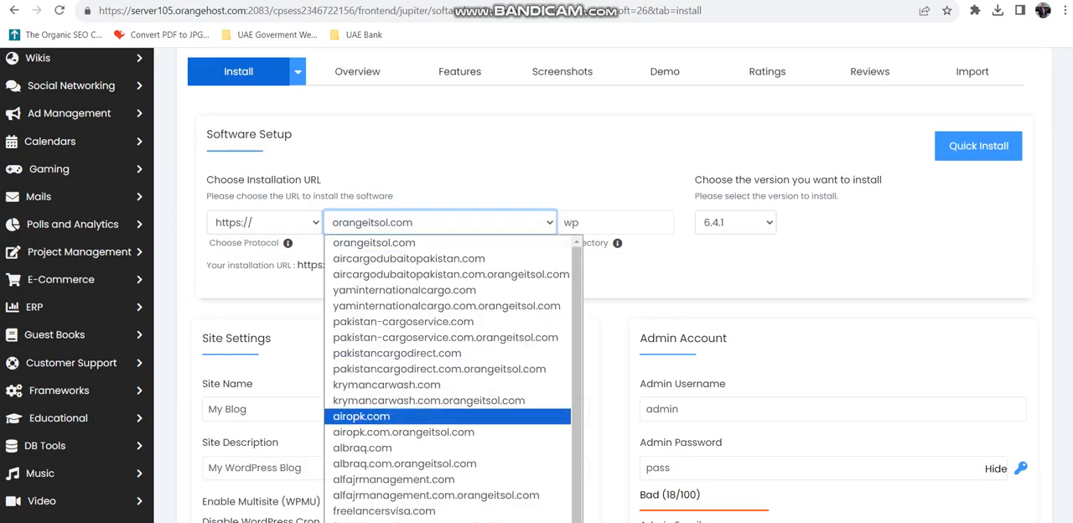
left_click(362, 417)
double_click(572, 223)
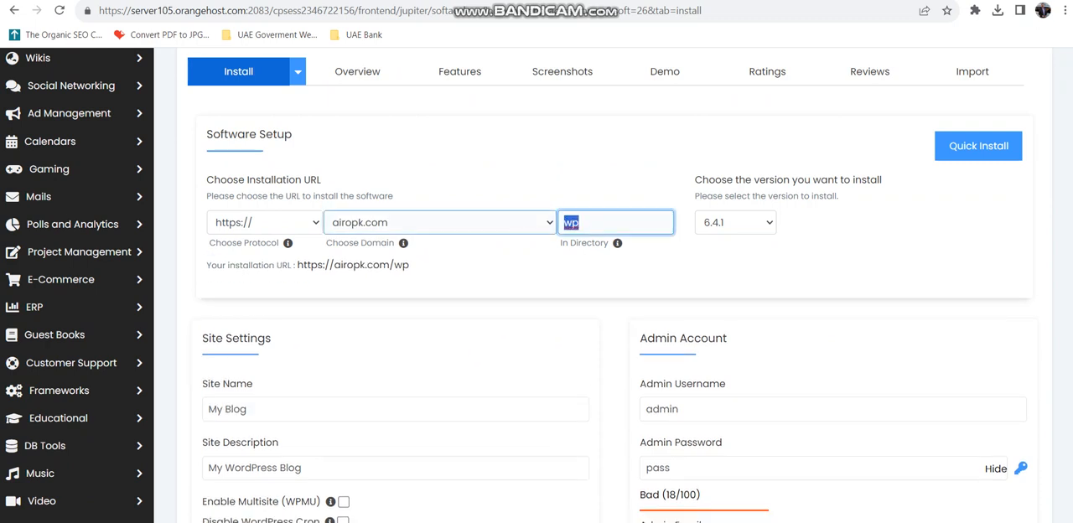
key("BackSpace")
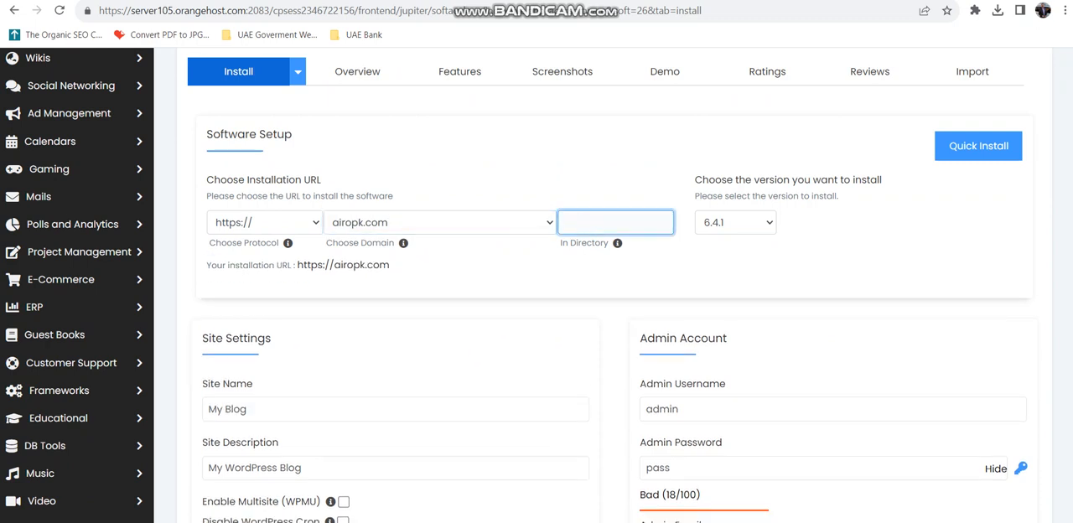
left_click(630, 274)
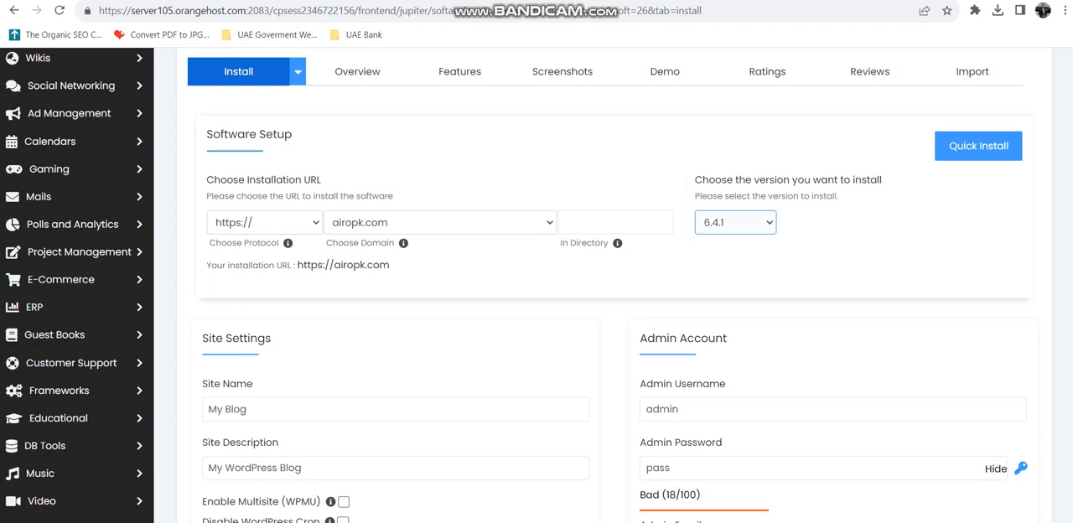
Set the site name of the new installation to "Air cargo Dubai to Pakistan"
scroll(586, 225, "down", 3)
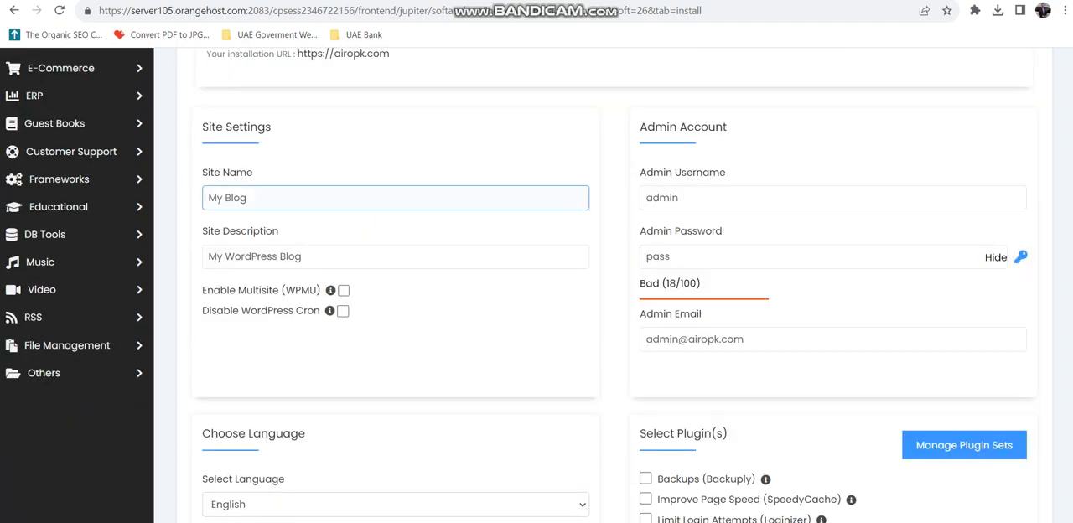
left_click_drag(254, 199, 206, 199)
type("A")
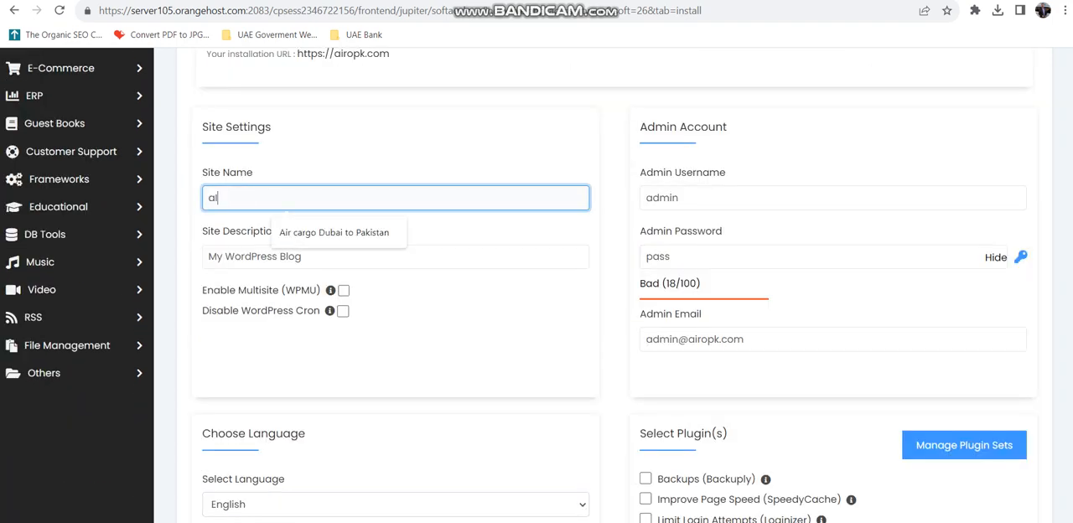
key("BackSpace")
type("A")
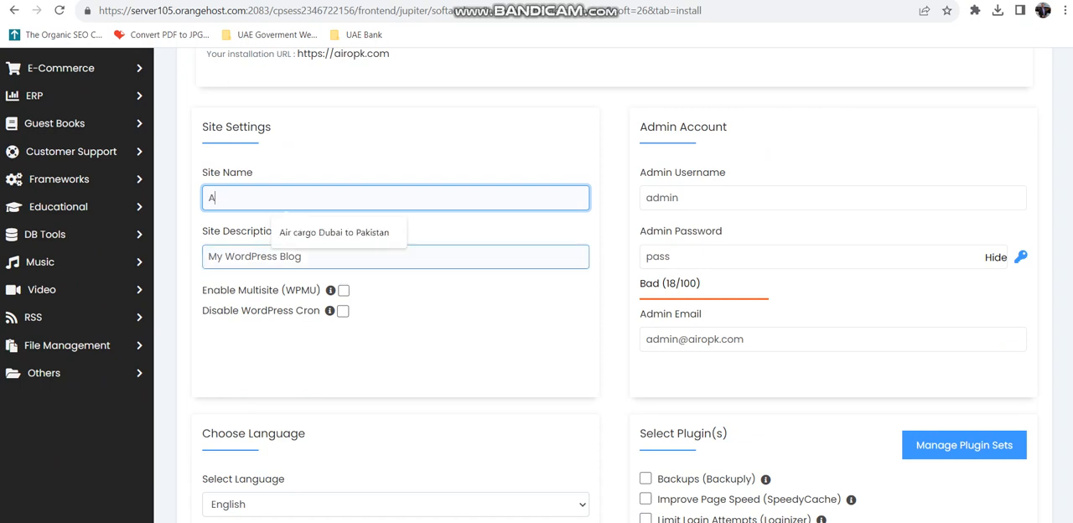
key("Down")
key("Return")
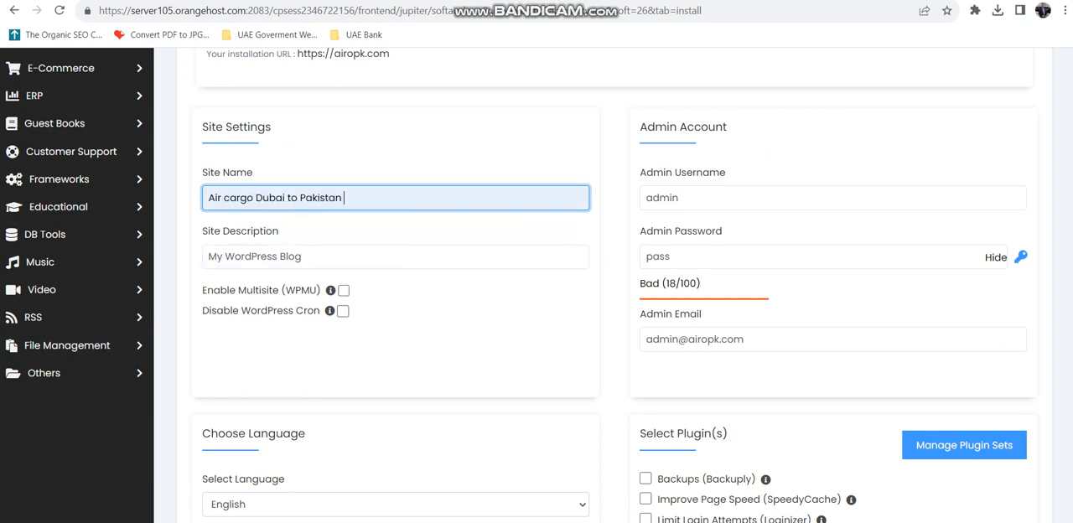
Set the site description to "Best Cargo in UAE"
left_click_drag(308, 256, 208, 256)
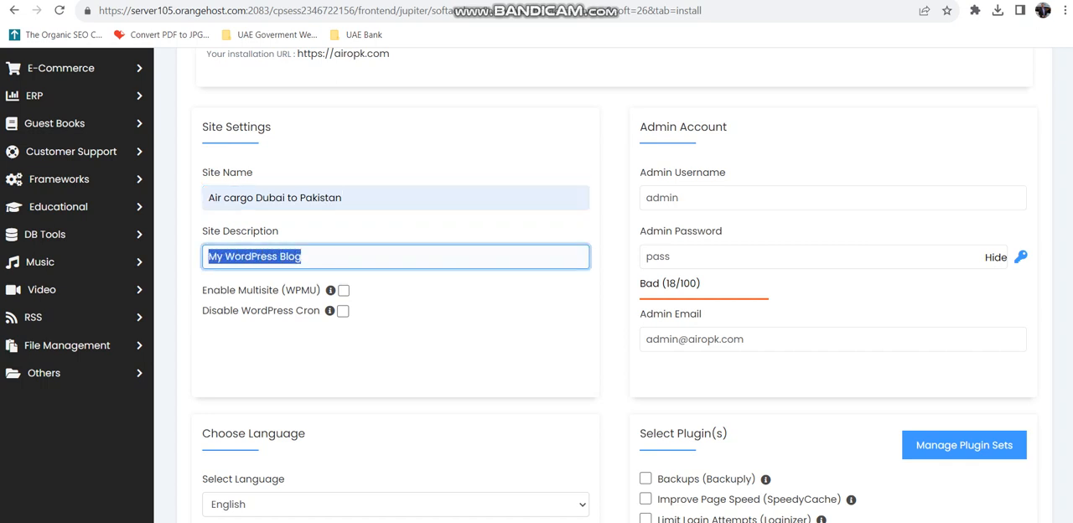
type("Bes")
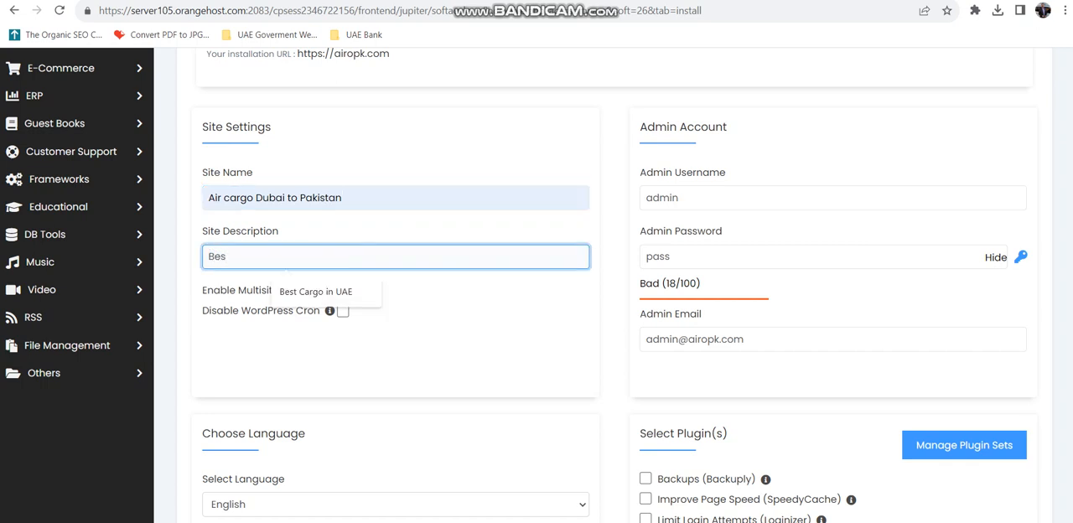
type("t Cargo in UAE")
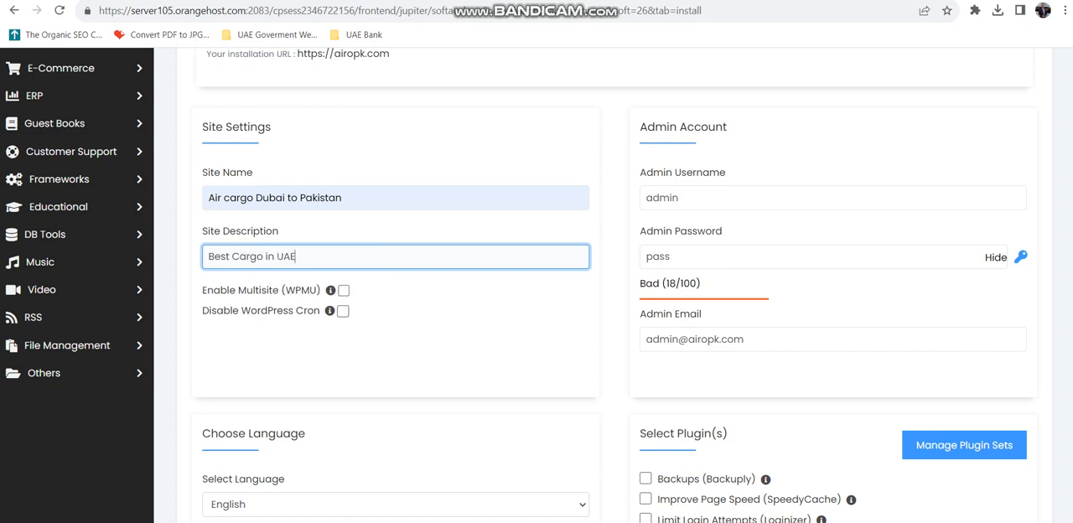
left_click(537, 335)
Set the admin username of the WordPress account to airopk
left_click_drag(689, 199, 640, 201)
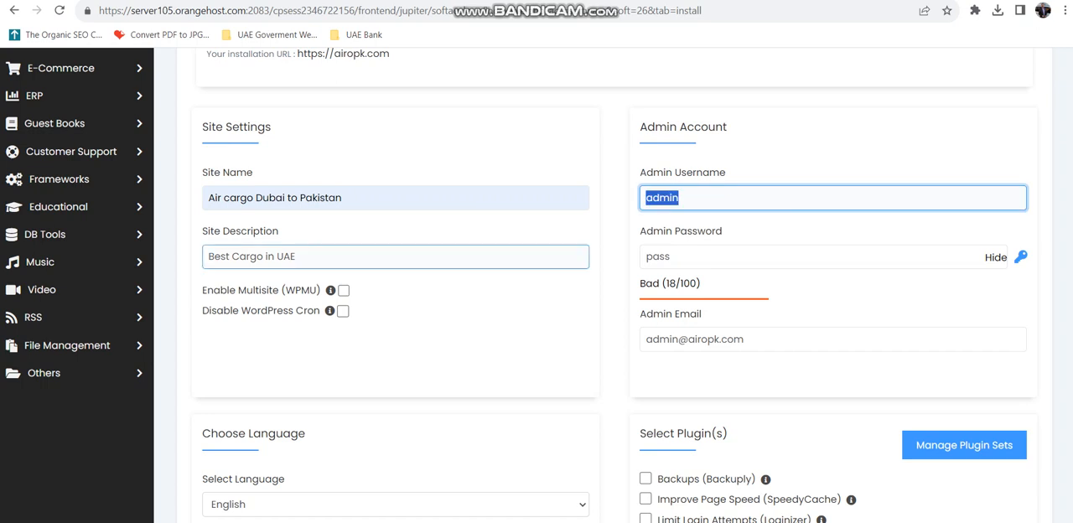
type("airopk")
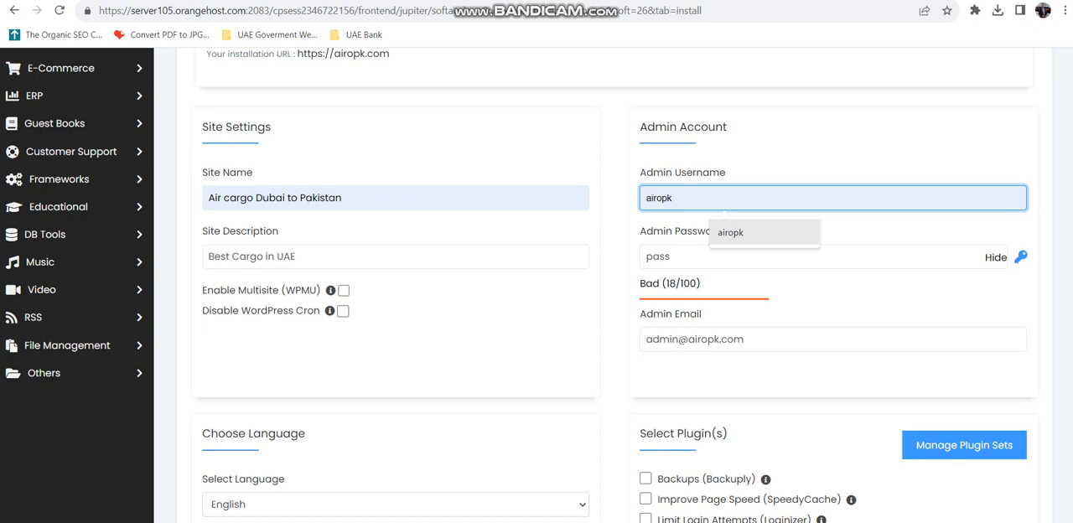
left_click(754, 234)
Replace the default admin password with a new account password
left_click(750, 257)
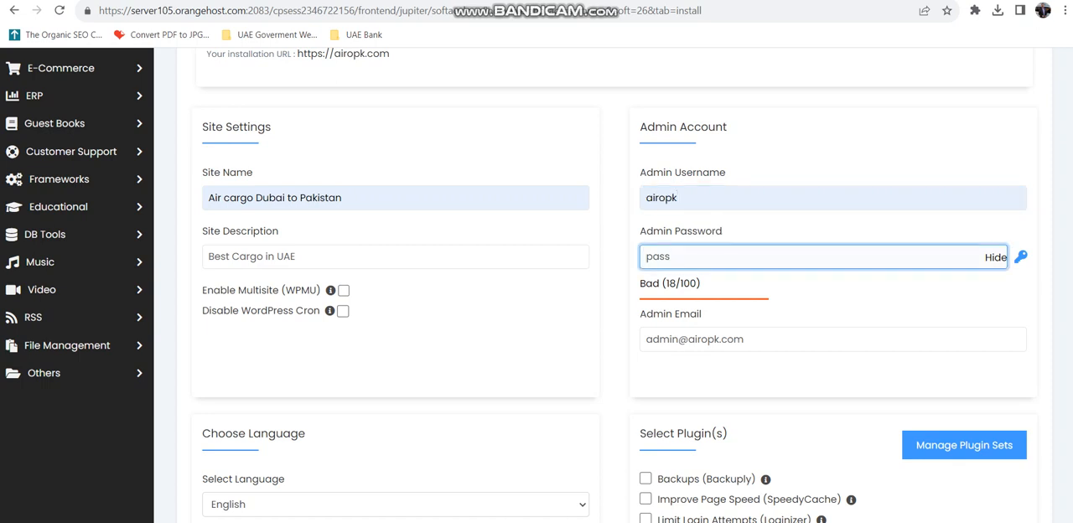
key("ctrl+a")
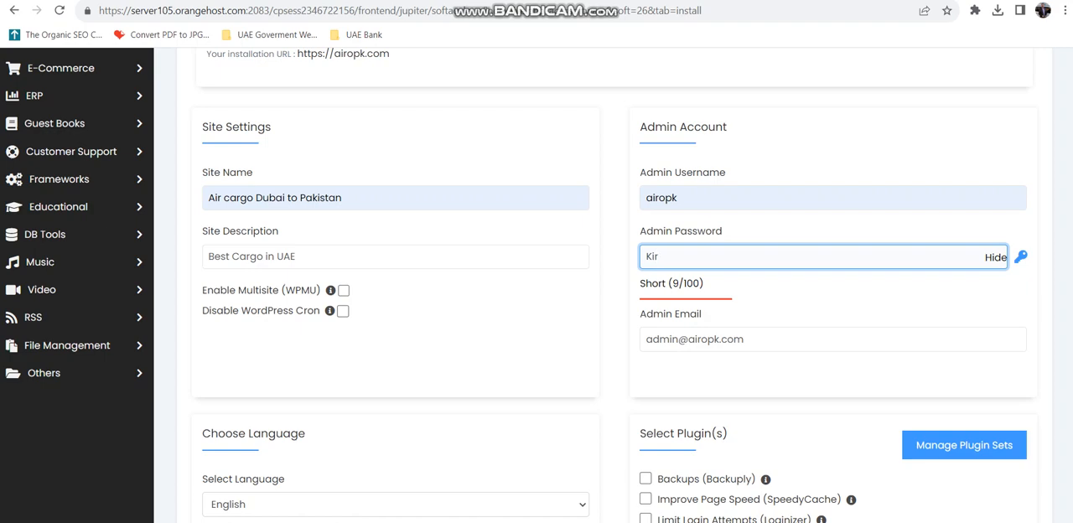
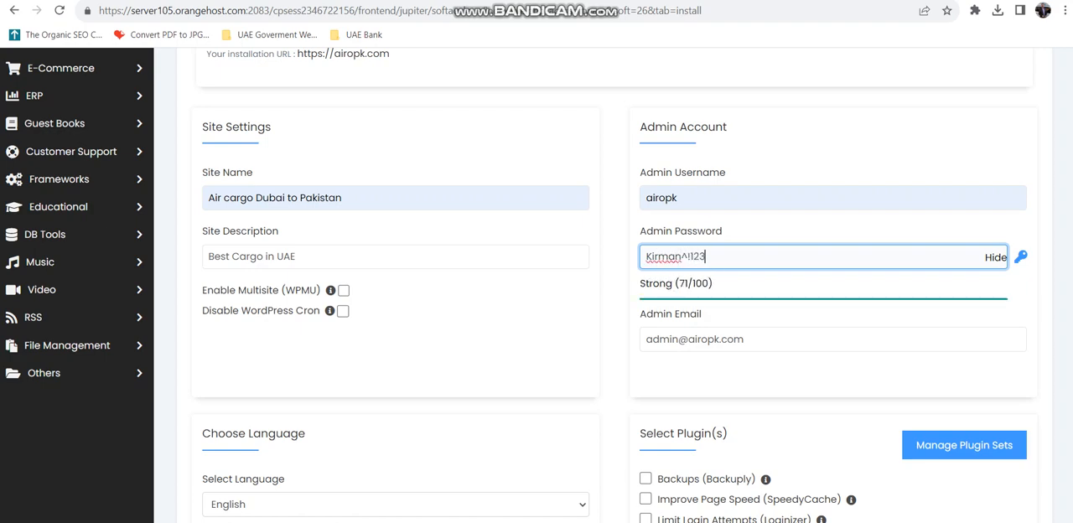
Run the WordPress installation with the entered site and admin settings
scroll(612, 285, "down", 1)
scroll(612, 285, "down", 4)
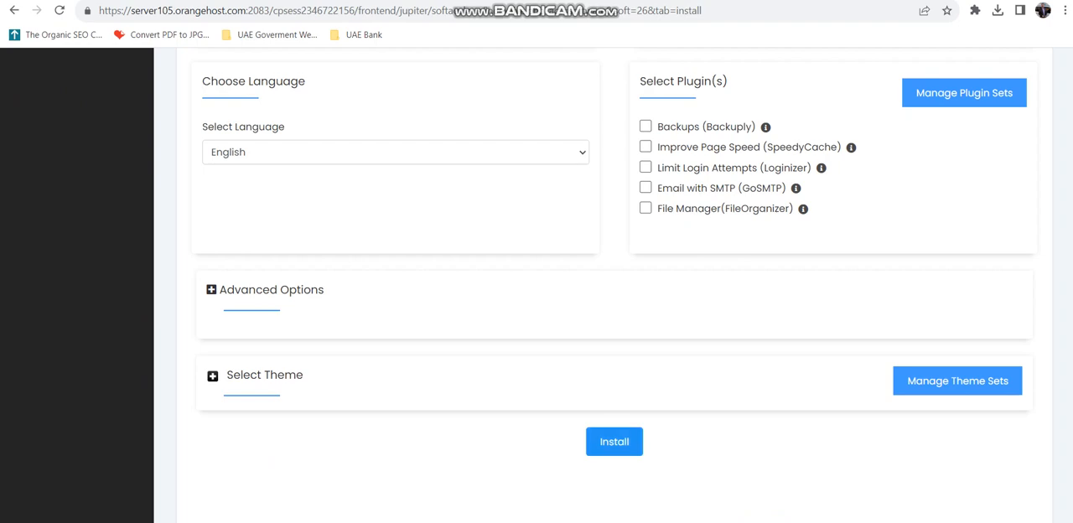
scroll(612, 285, "down", 1)
left_click(613, 376)
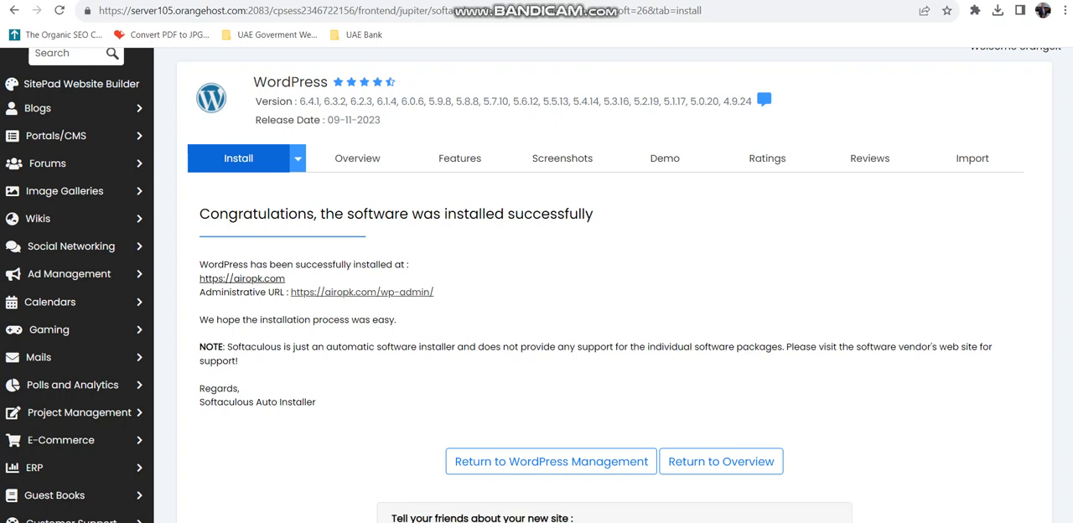
Open the newly installed airopk.com site and look over its home page
left_click(241, 278)
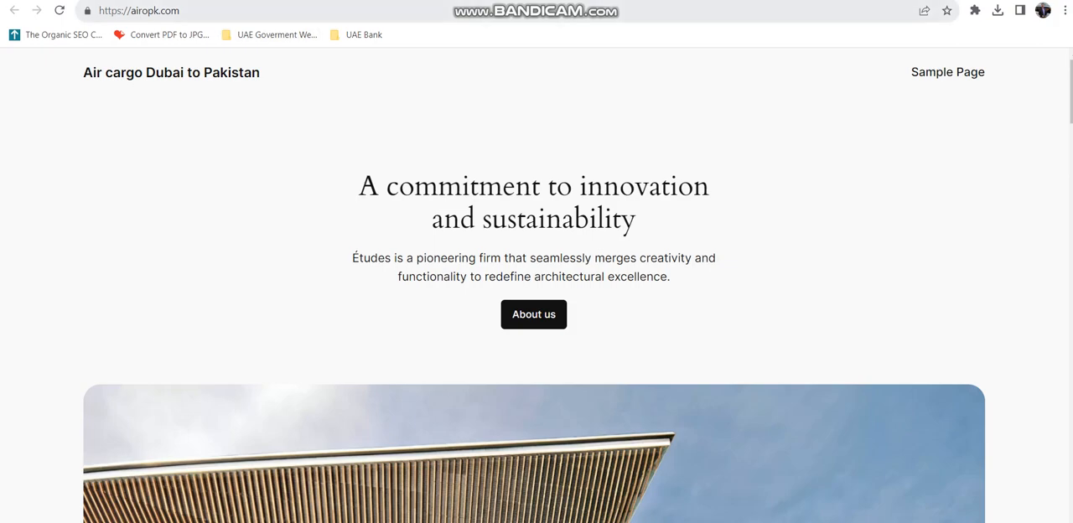
key("ctrl+l")
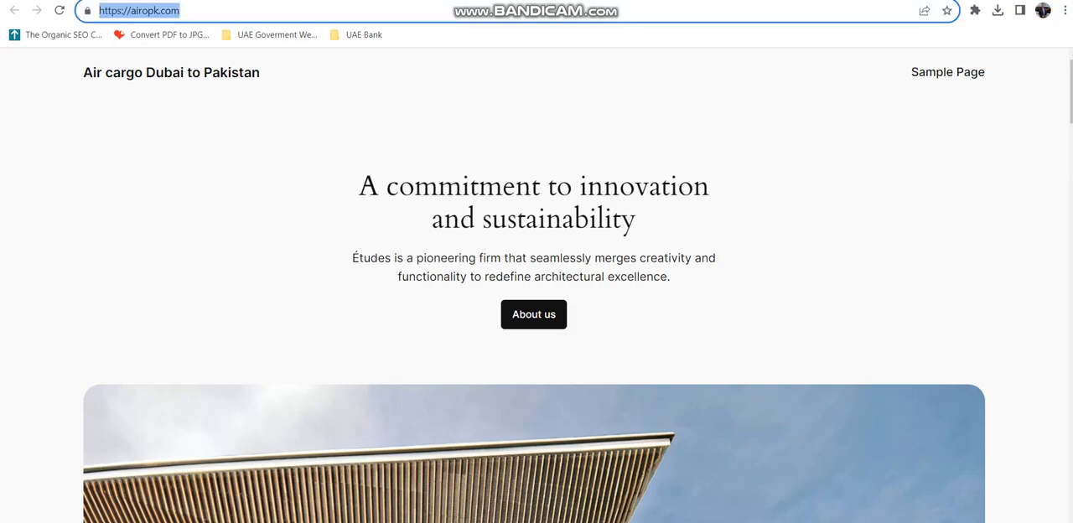
scroll(537, 285, "down", 20)
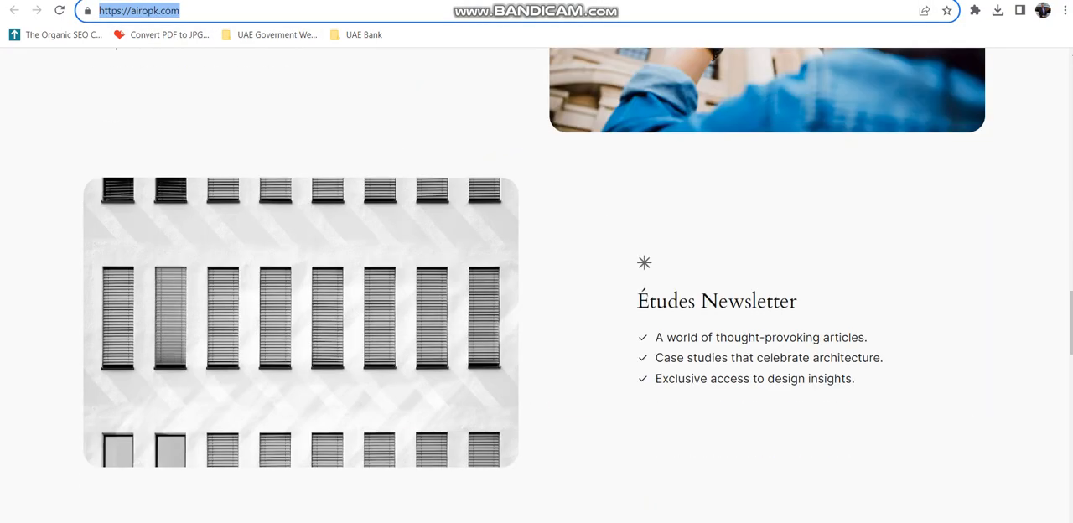
scroll(536, 285, "up", 20)
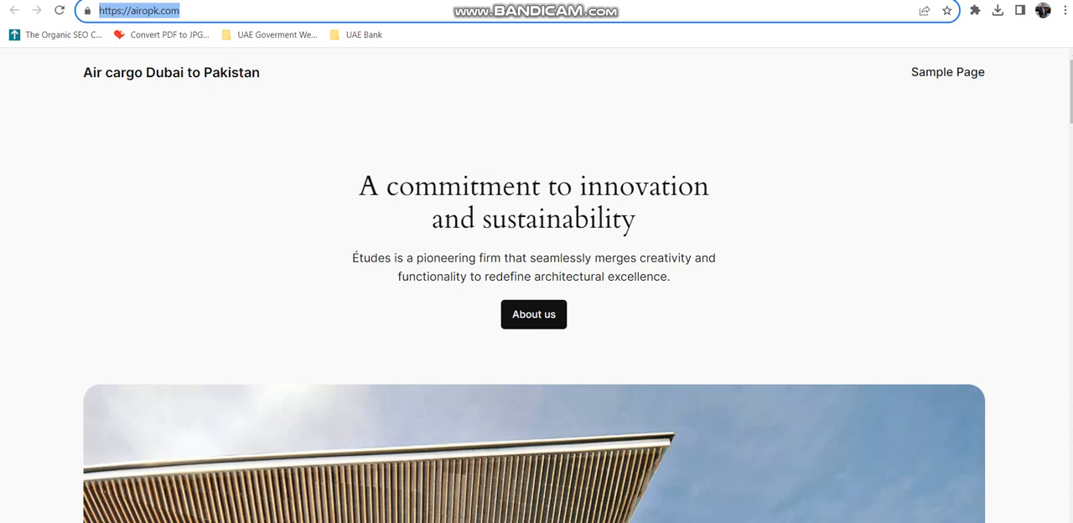
Go to the site's WordPress login page at airopk.com/login
left_click(181, 11)
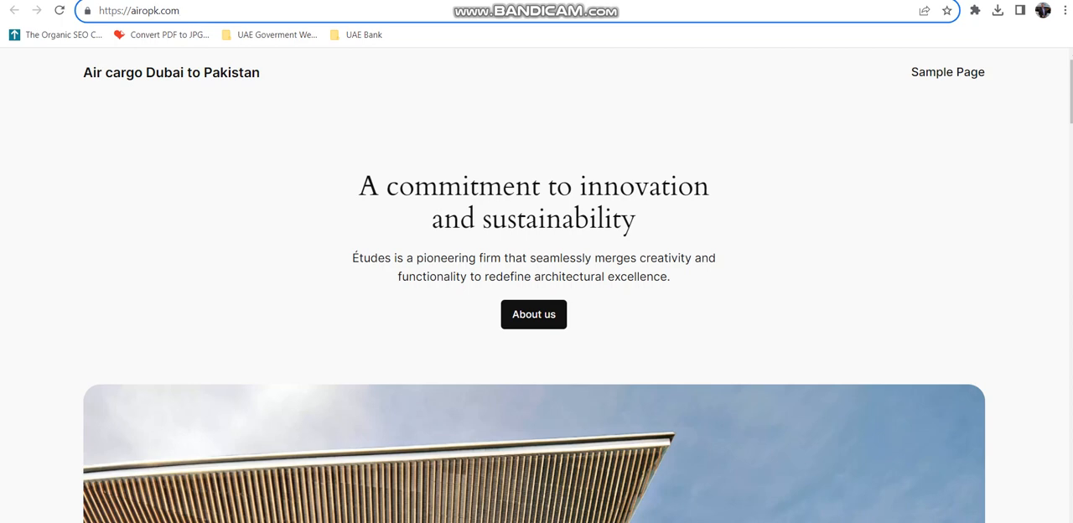
type("/")
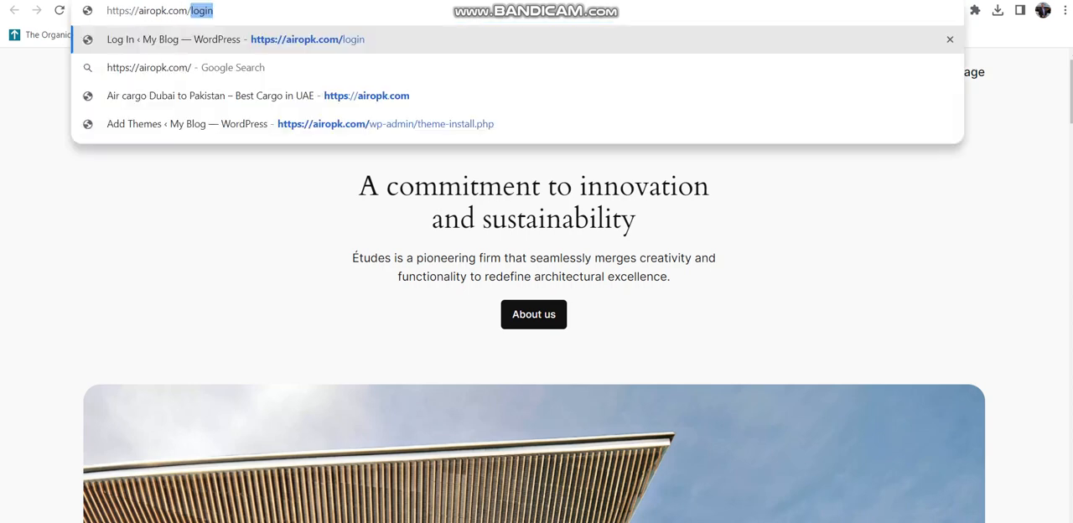
key("Return")
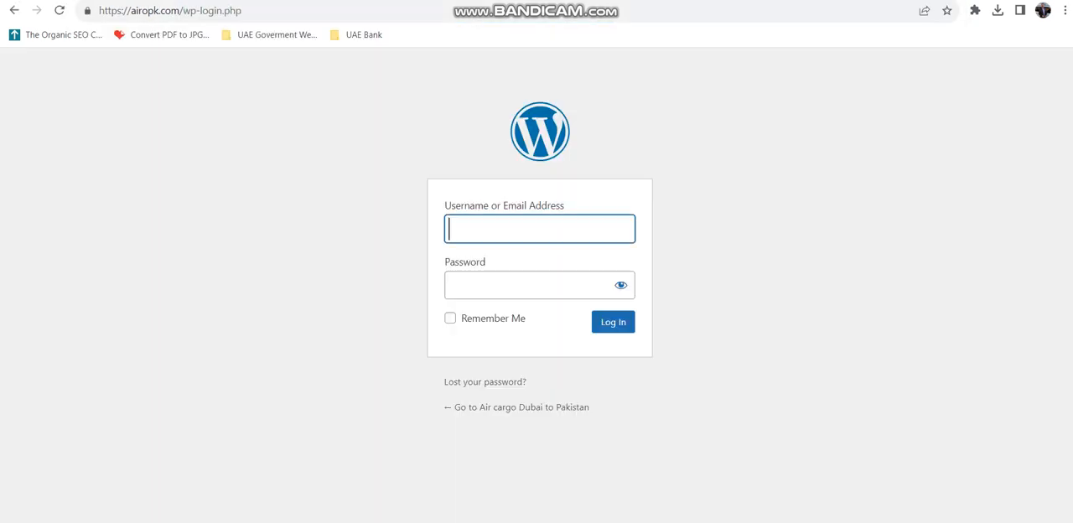
Fill in the saved username airopk, replace the filled-in account password, and try to log in to WordPress
left_click(539, 228)
left_click(455, 340)
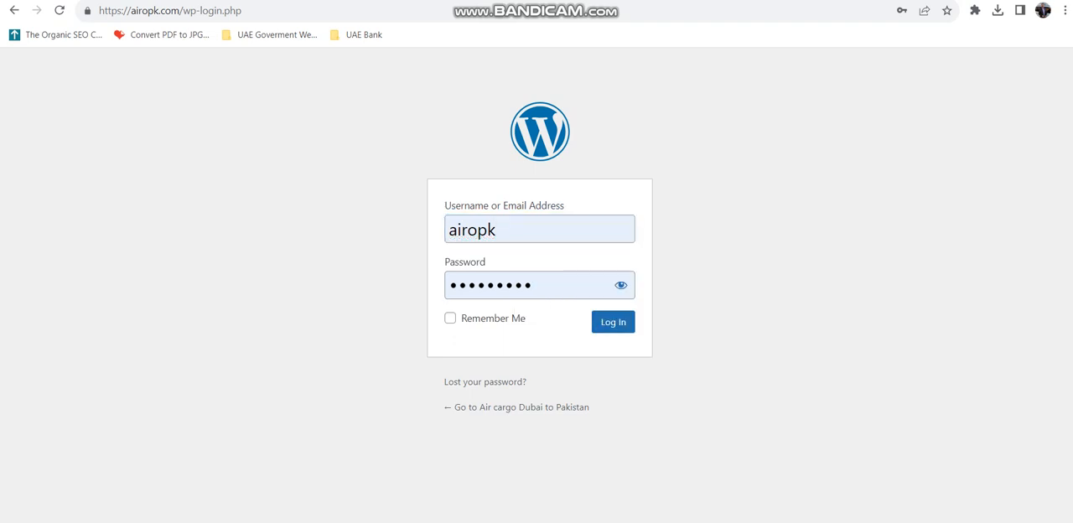
double_click(553, 285)
type("•••••••")
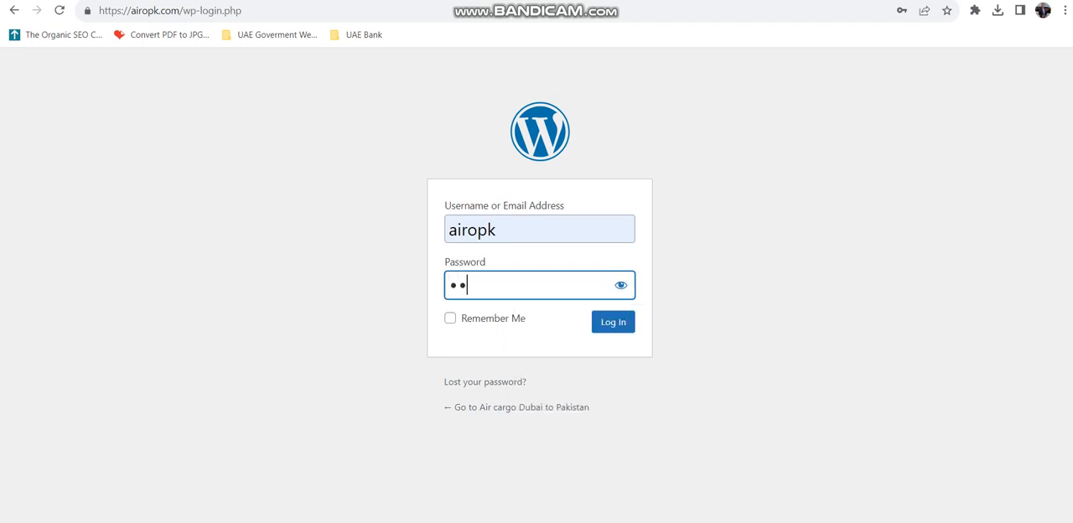
type("••••")
left_click(613, 322)
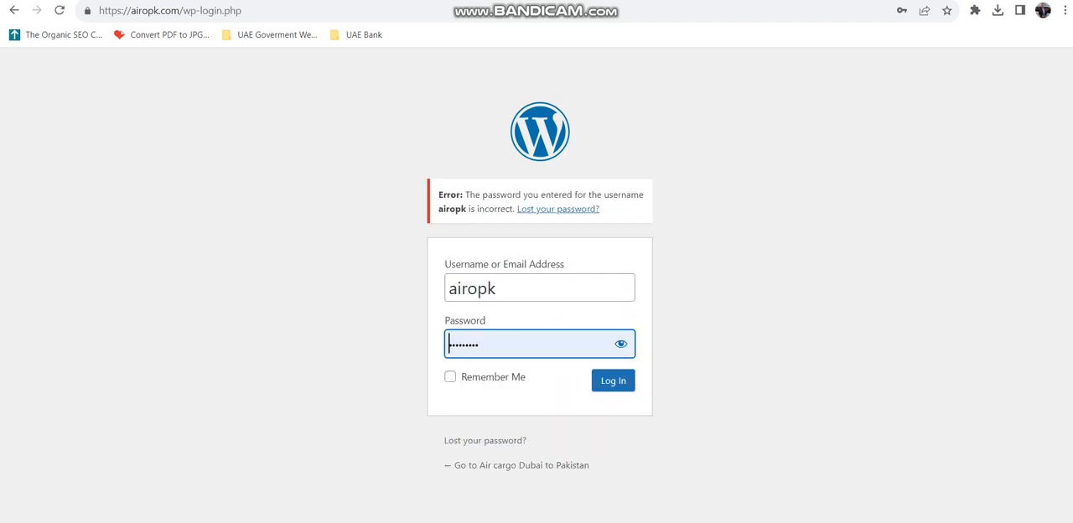
Reveal the characters in the password field of the login form
key("Tab")
key("space")
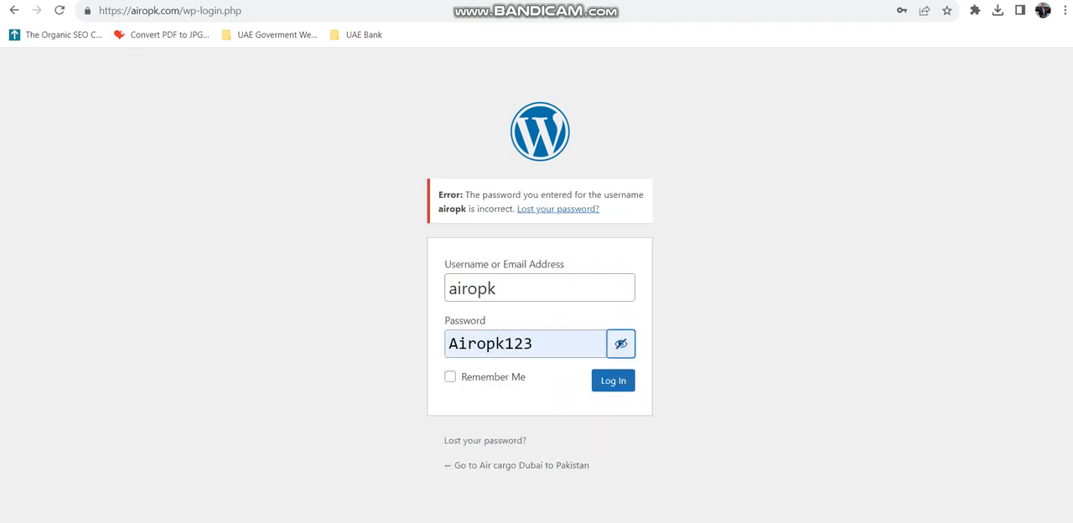
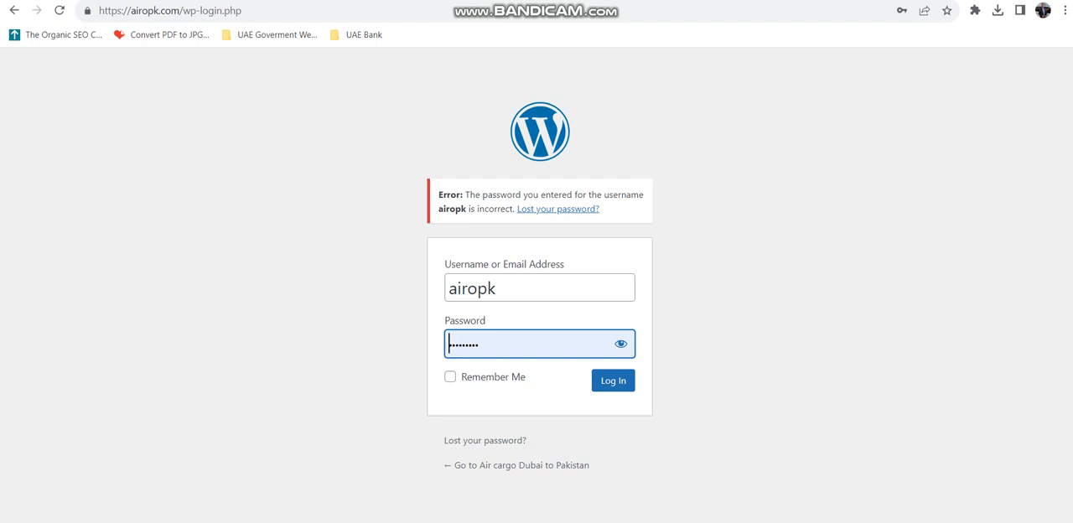
Open the airopk.com WordPress dashboard through the administrative URL on the Softaculous installation page and look over it
key("ctrl+shift+Tab")
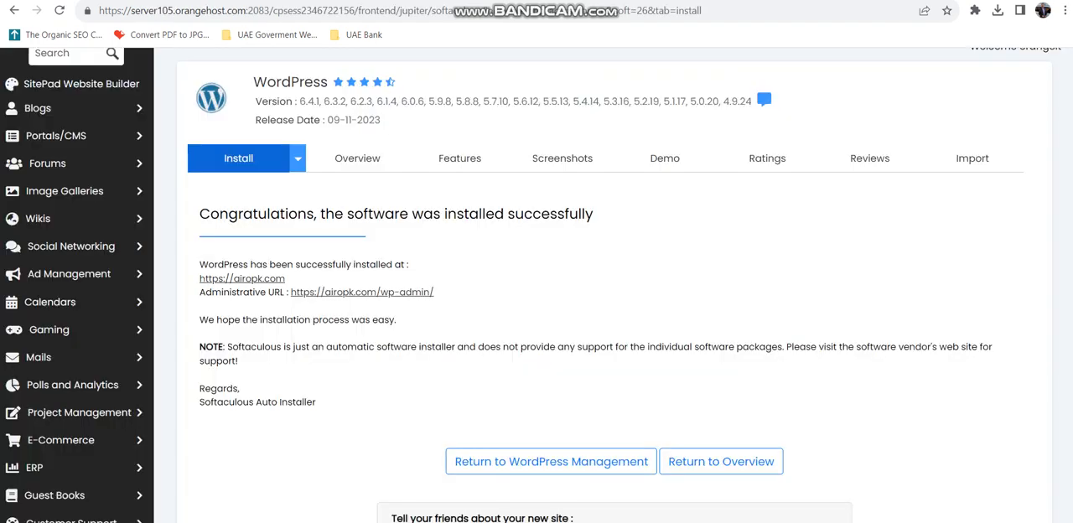
left_click(362, 293)
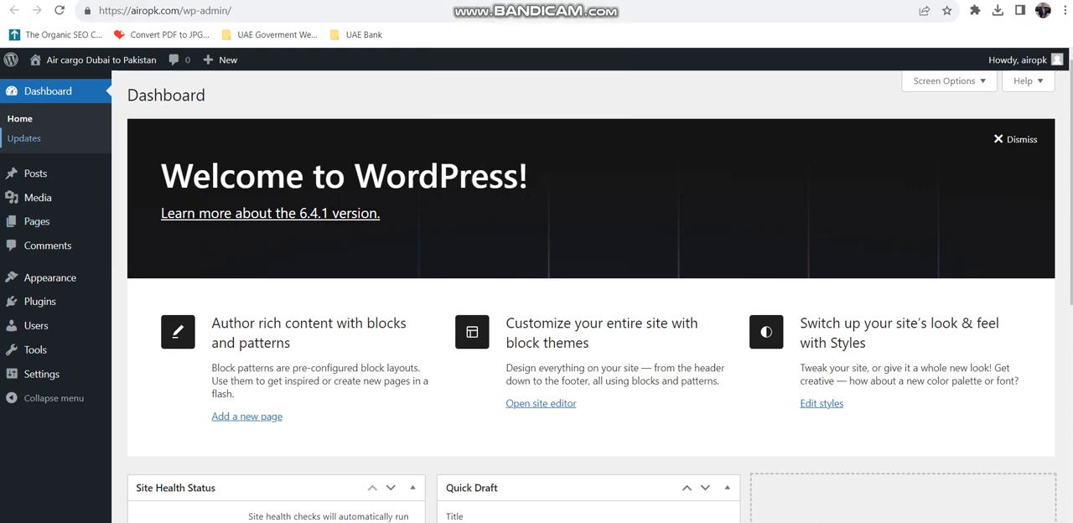
scroll(38, 201, "down", 2)
mouse_move(39, 301)
scroll(591, 285, "up", 2)
Open the installed themes page in the WordPress admin and look over the live airopk.com home page
mouse_move(50, 278)
left_click(140, 280)
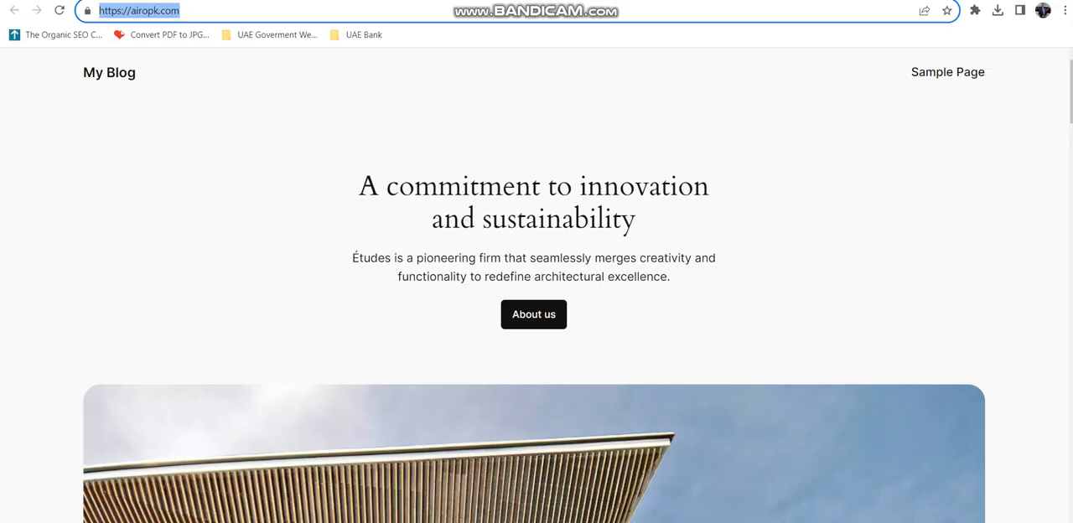
scroll(537, 285, "down", 15)
scroll(536, 286, "up", 15)
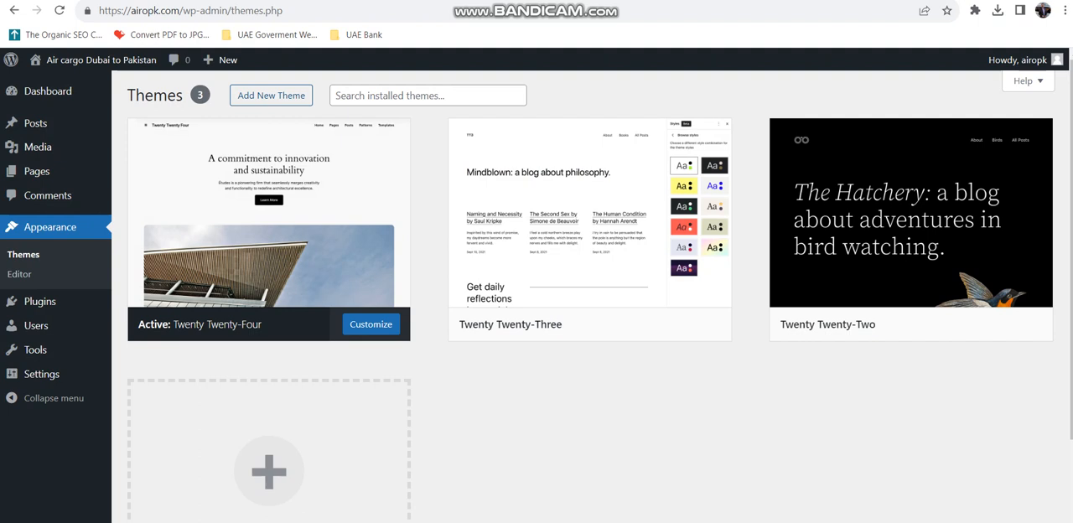
Add the Astra theme from the popular themes and activate it on the site
left_click(270, 94)
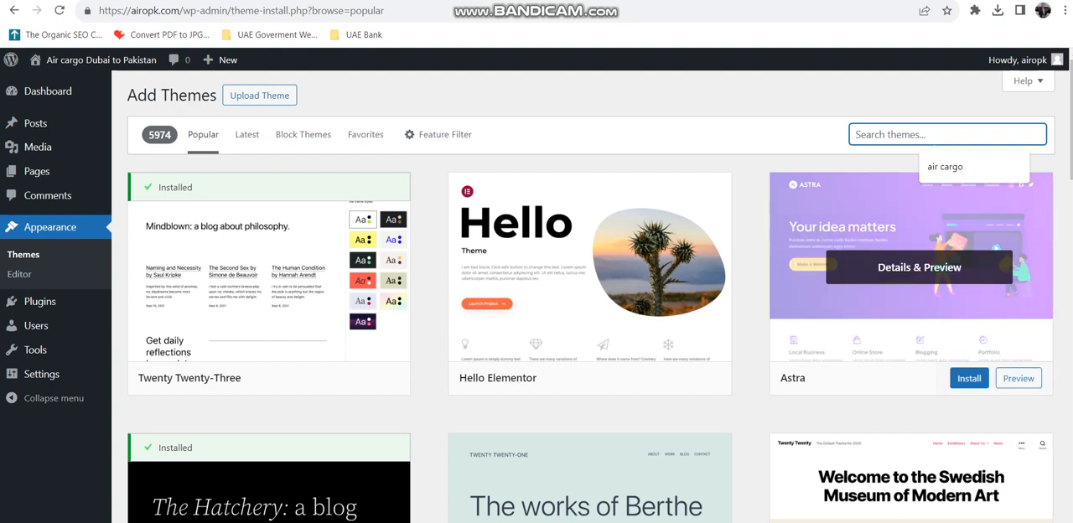
left_click(969, 378)
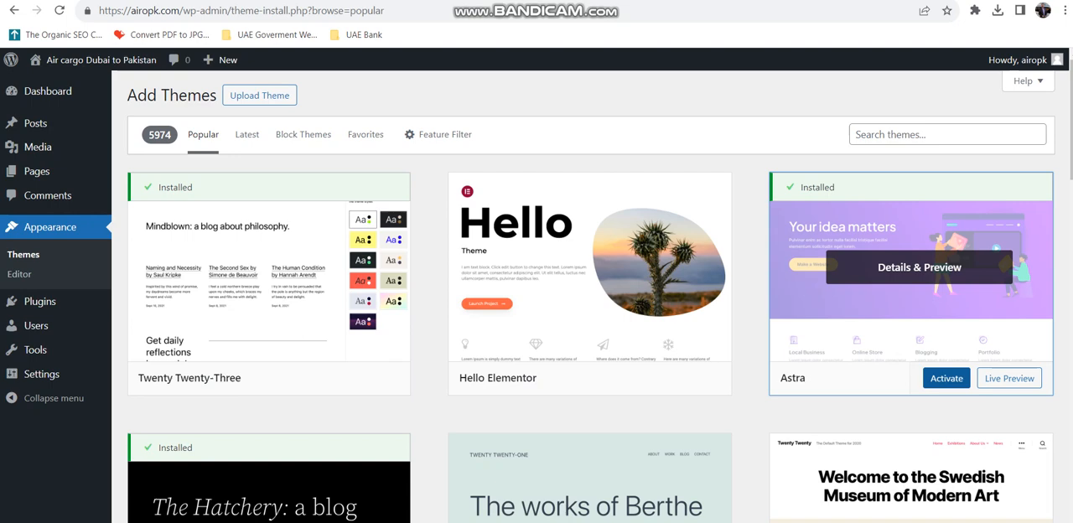
left_click(946, 378)
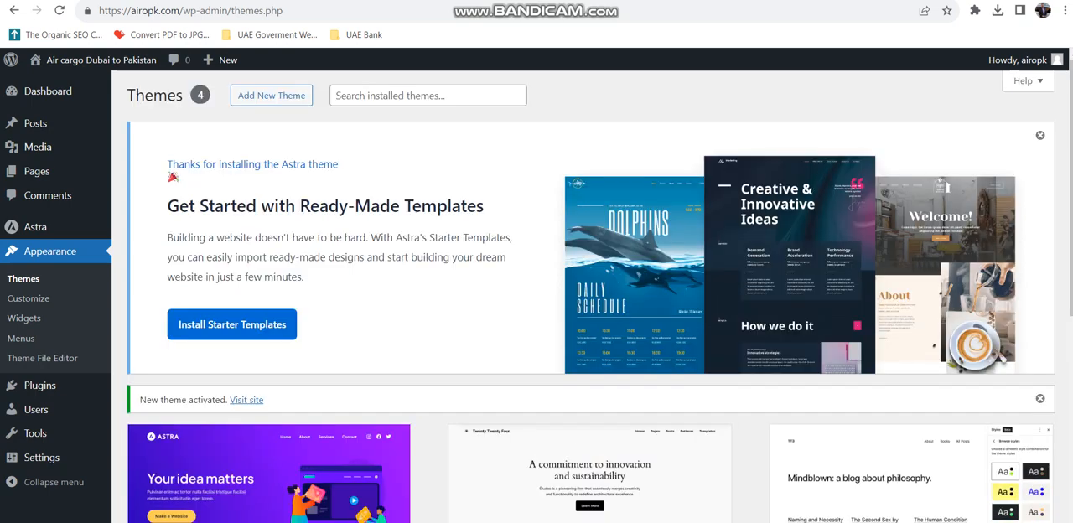
Install Astra's Starter Templates from the theme's welcome notice and choose Elementor as the page builder
scroll(587, 335, "down", 3)
scroll(269, 377, "up", 2)
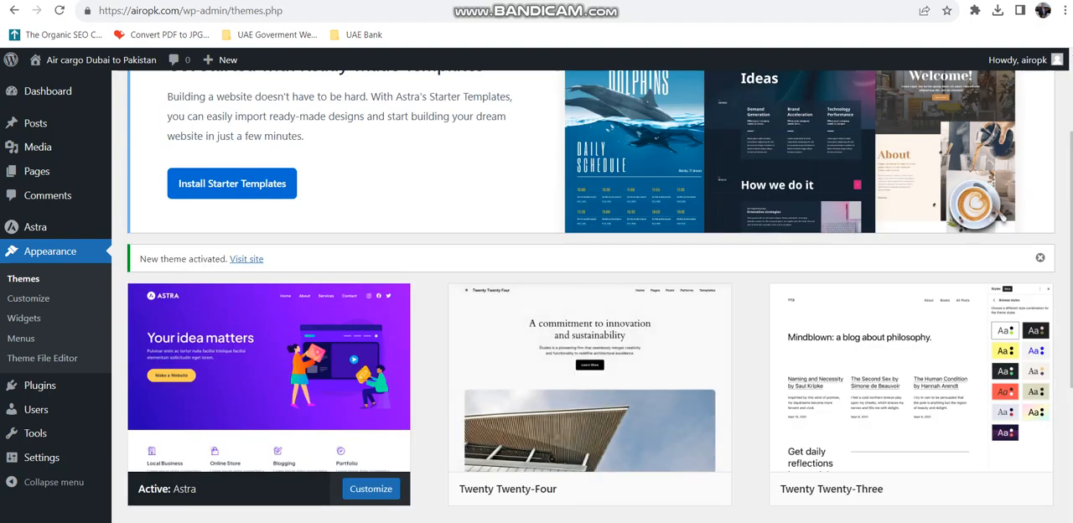
scroll(268, 352, "down", 1)
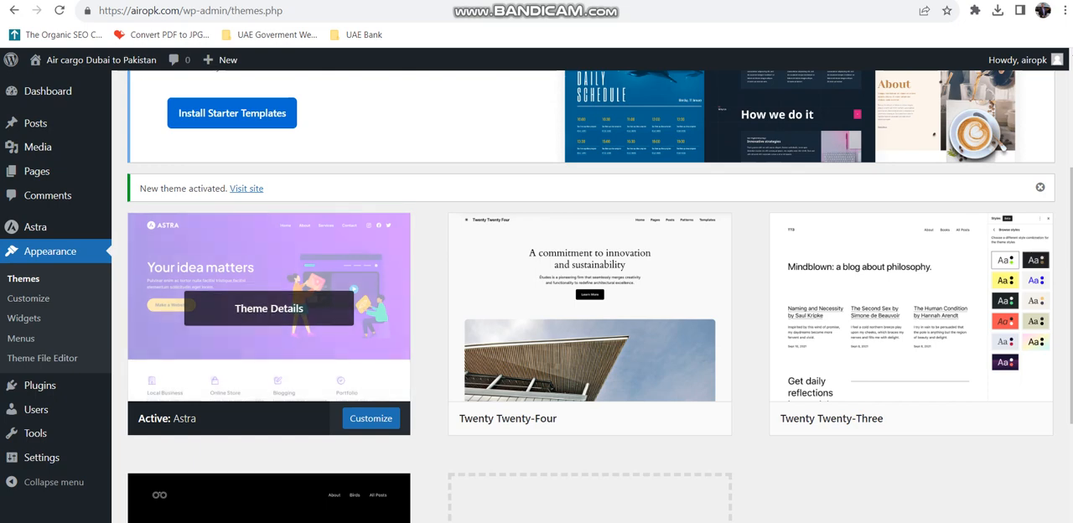
scroll(269, 335, "up", 2)
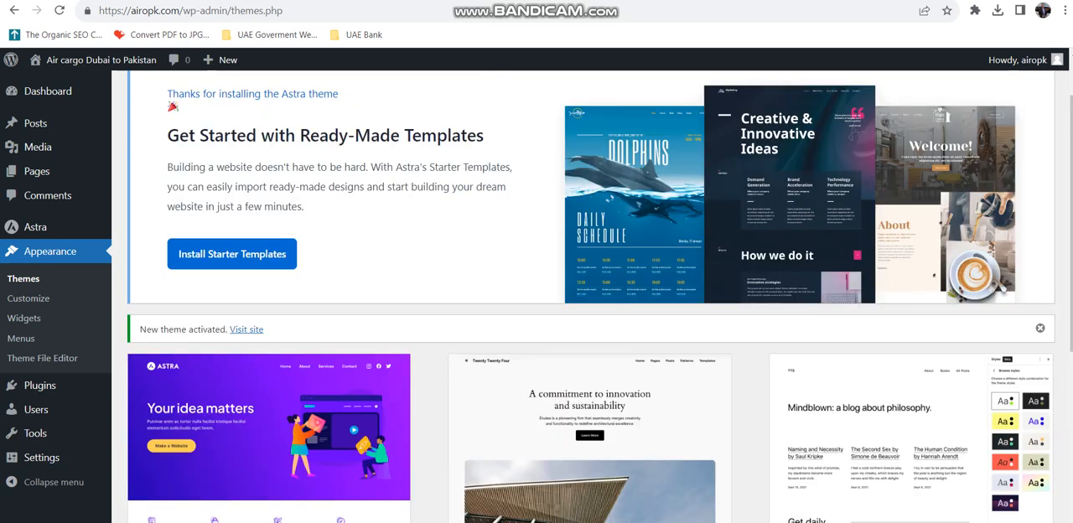
scroll(591, 297, "up", 1)
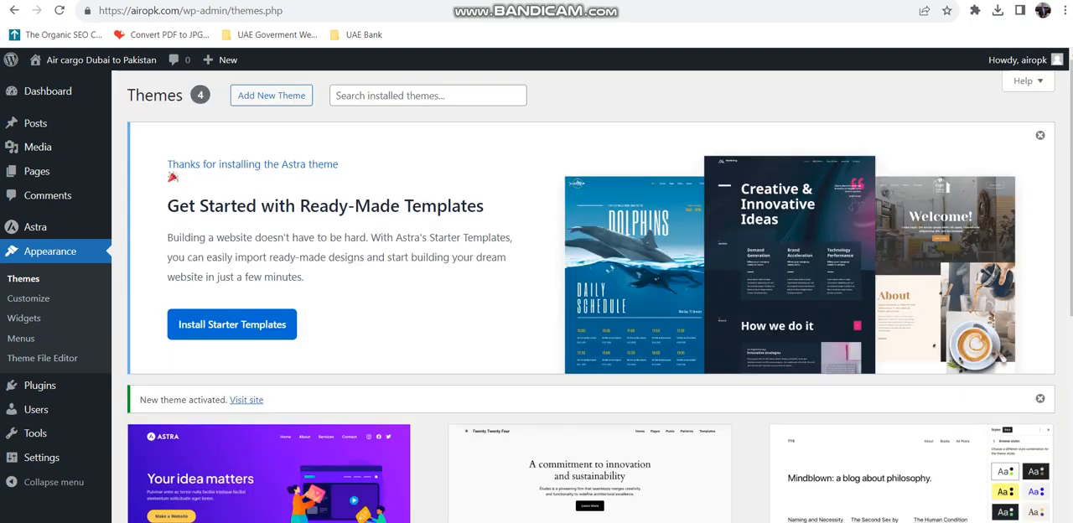
left_click(232, 324)
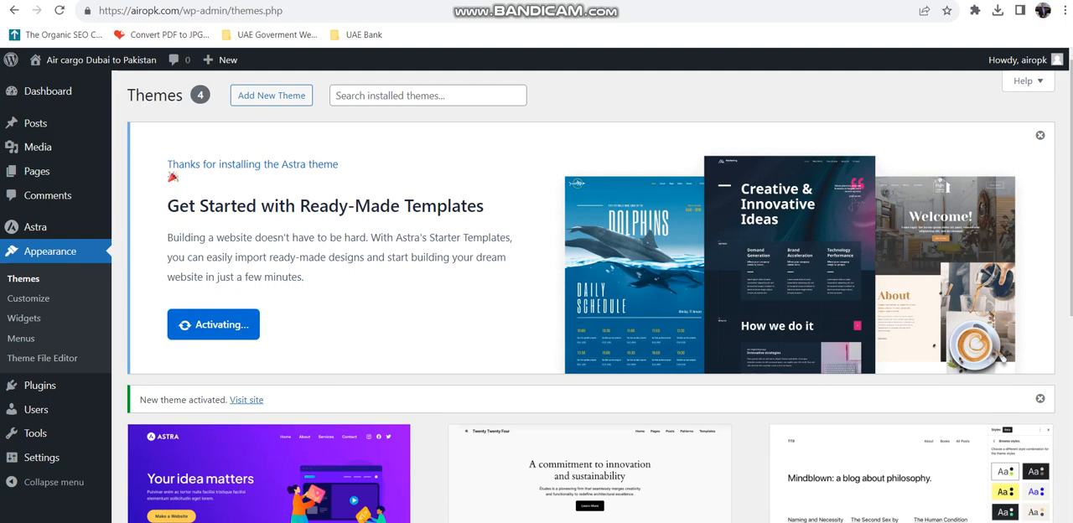
scroll(591, 297, "down", 4)
scroll(591, 297, "up", 1)
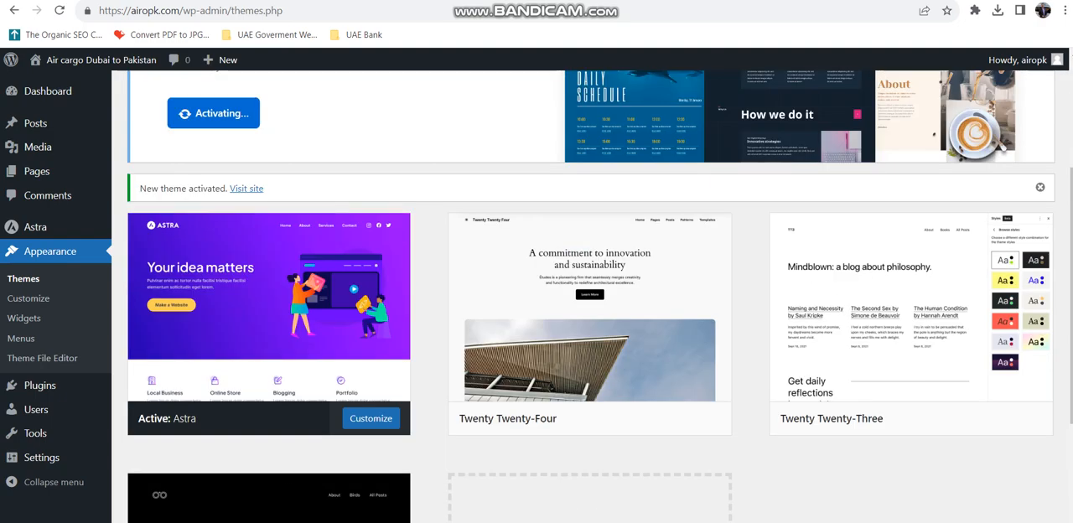
scroll(270, 455, "up", 3)
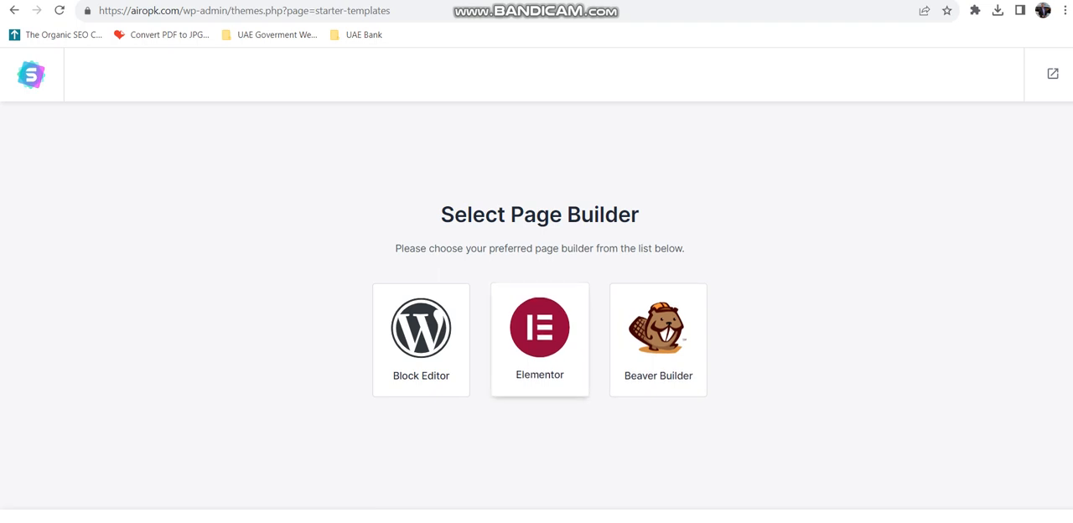
left_click(539, 336)
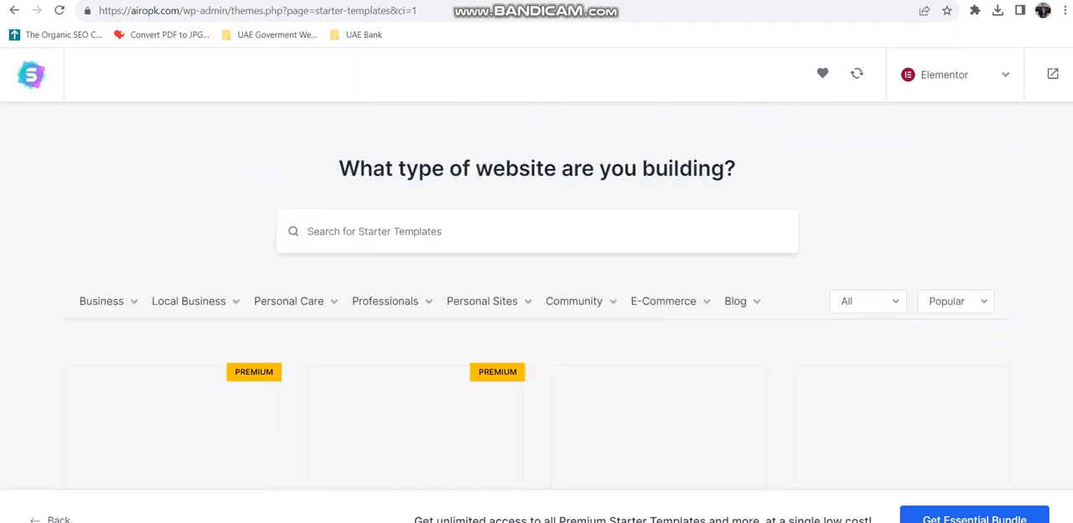
Filter the starter templates by the Local Business category and clear that filter
mouse_move(391, 302)
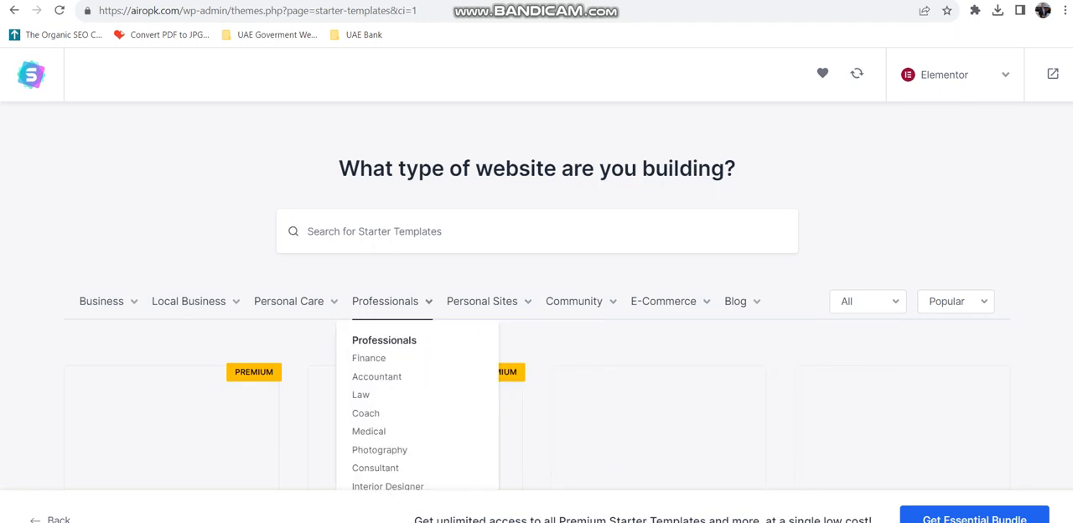
scroll(201, 335, "down", 4)
scroll(201, 336, "up", 4)
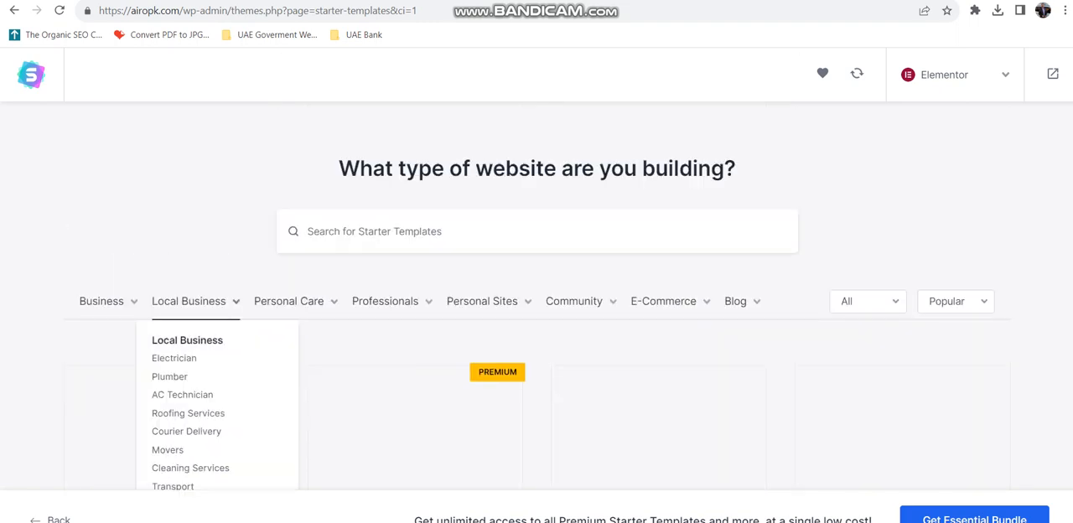
left_click(190, 302)
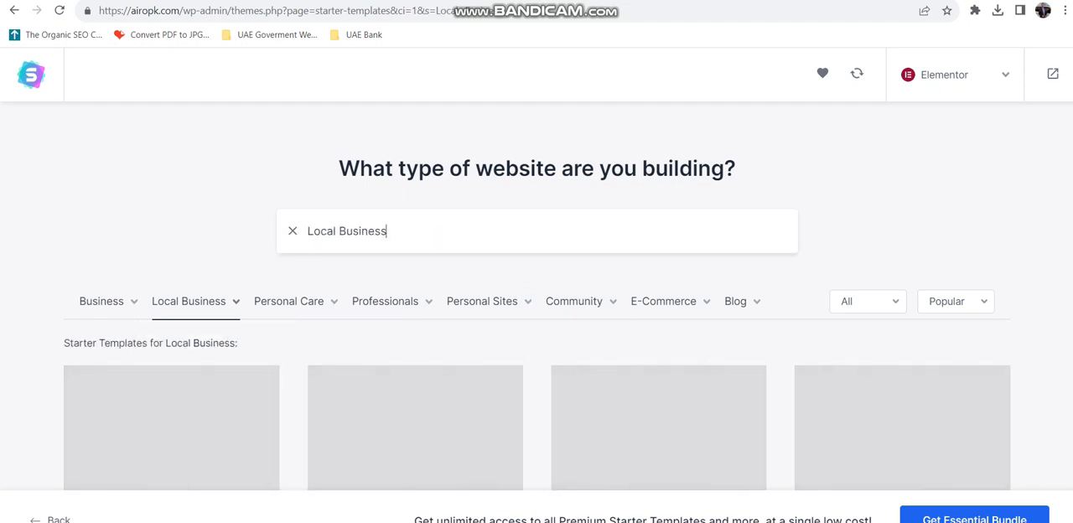
left_click(292, 231)
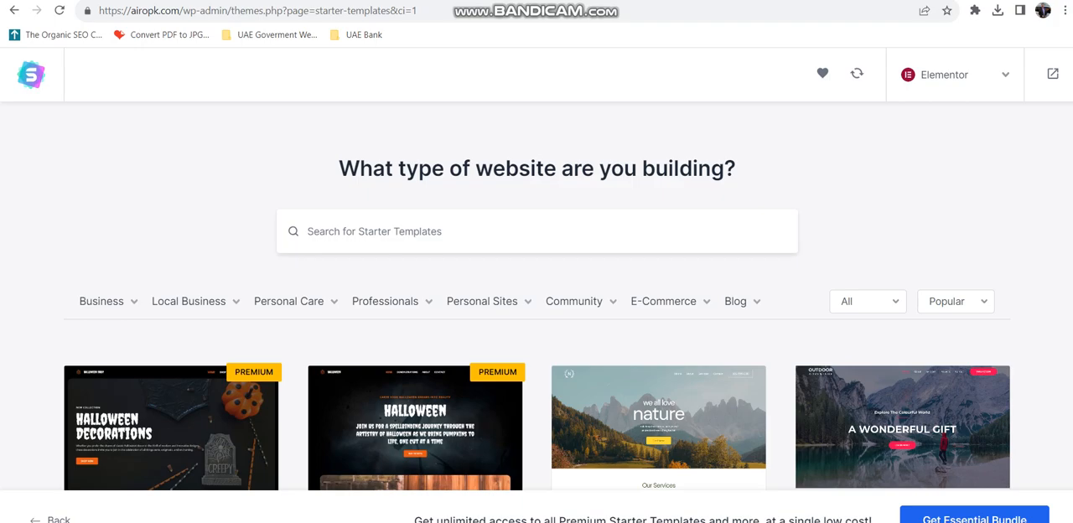
Browse the unfiltered gallery of Elementor starter templates and compare the free and premium designs
scroll(537, 336, "down", 2)
scroll(537, 294, "down", 7)
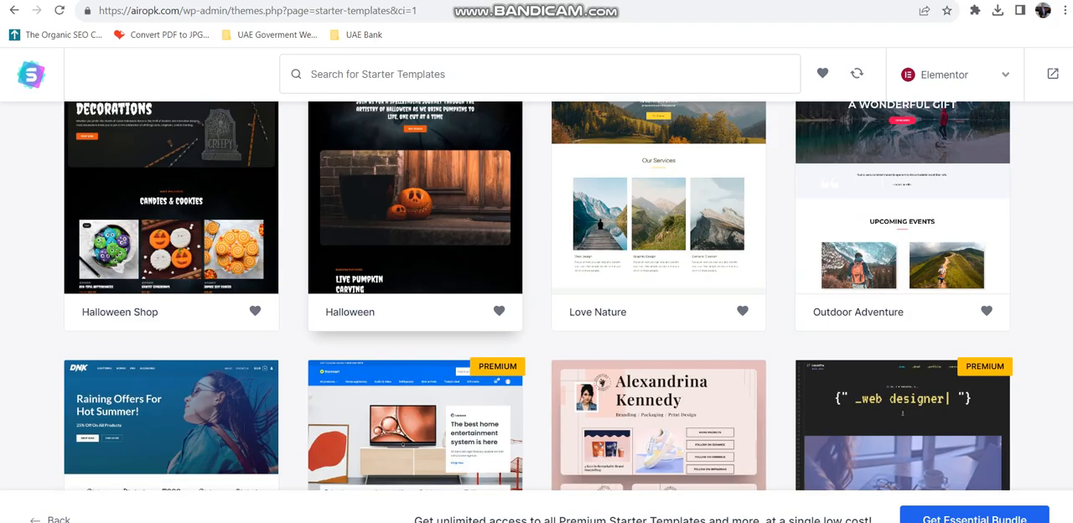
scroll(415, 335, "down", 5)
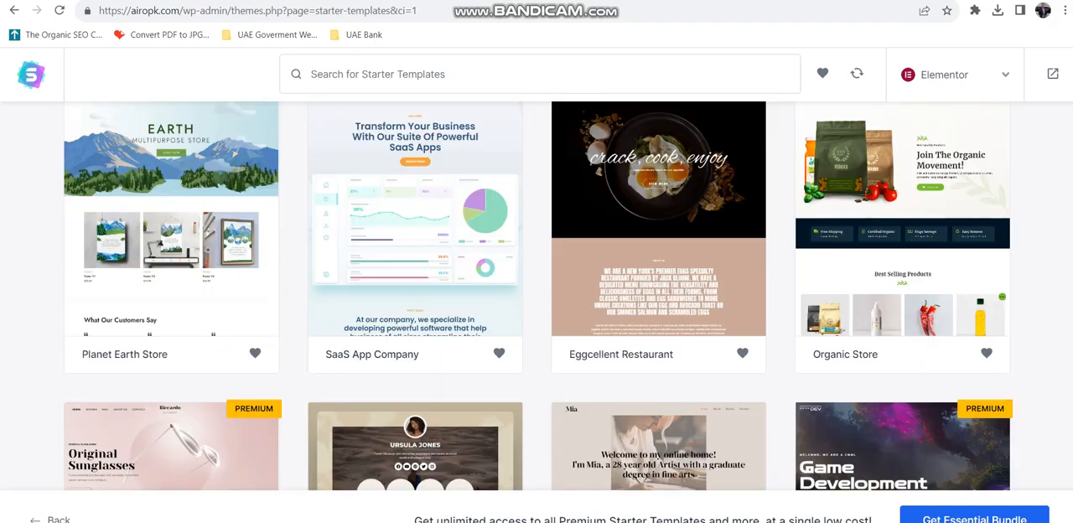
scroll(415, 336, "up", 8)
scroll(415, 336, "up", 6)
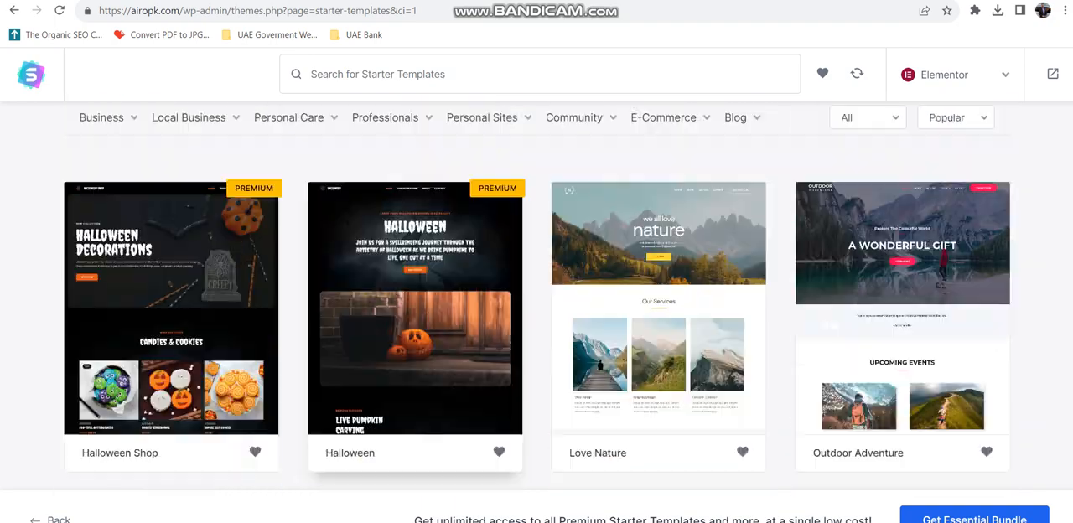
scroll(171, 294, "down", 3)
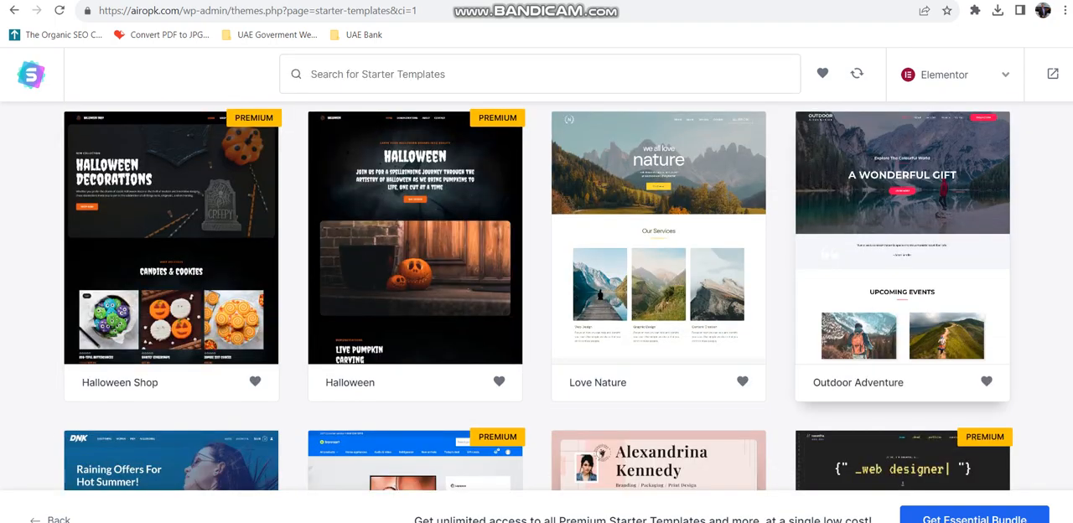
scroll(902, 251, "down", 3)
scroll(415, 335, "down", 6)
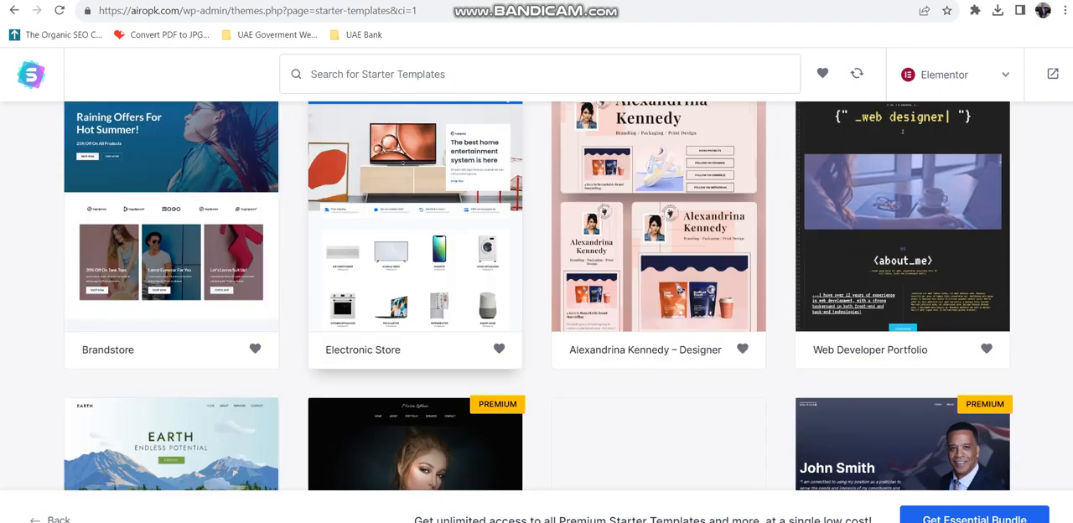
scroll(536, 293, "up", 10)
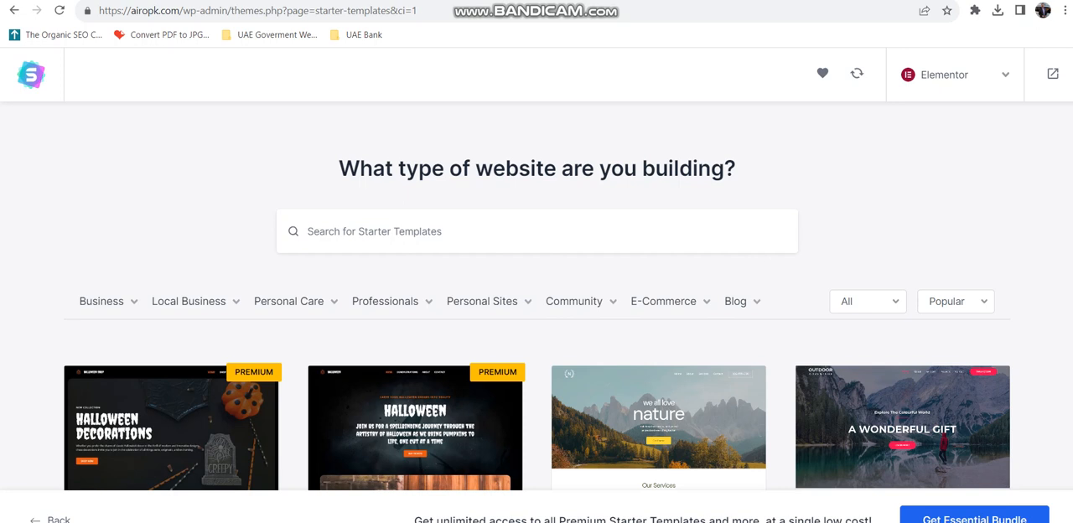
Check the gallery's template type options and keep the templates sorted by Popular
left_click(868, 302)
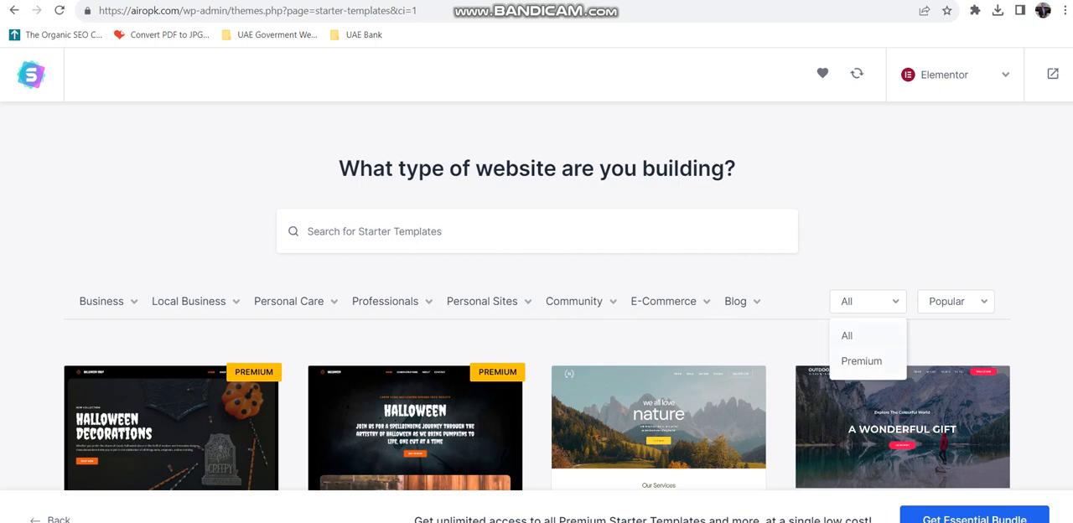
left_click(956, 302)
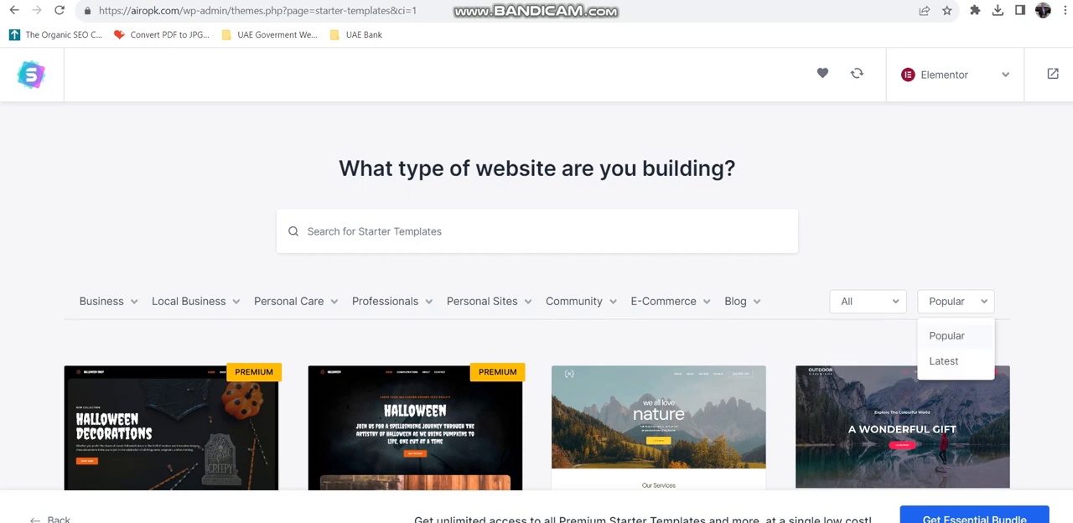
left_click(947, 335)
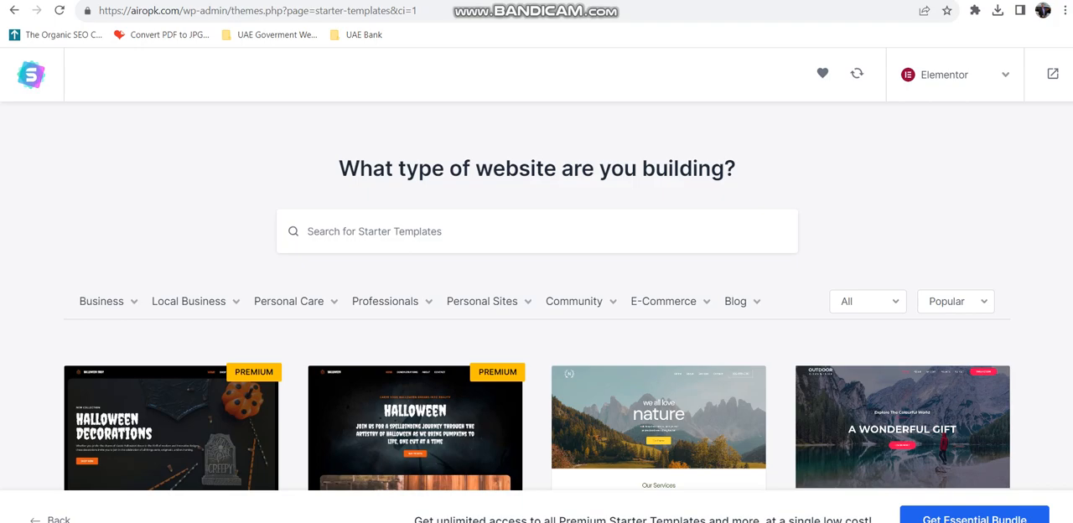
Browse the gallery of popular Elementor starter templates for a design that suits the airopk.com site
scroll(537, 293, "down", 9)
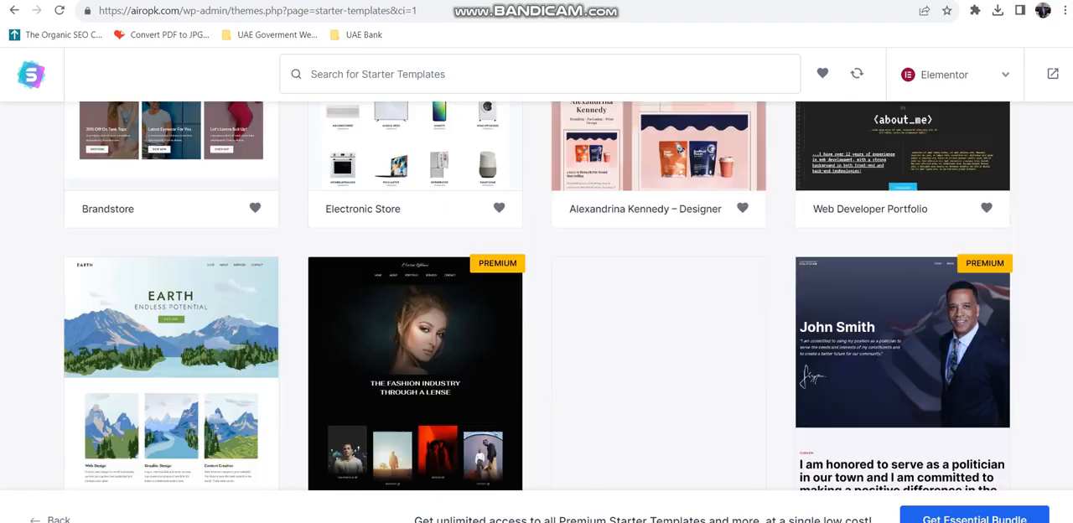
scroll(537, 293, "down", 5)
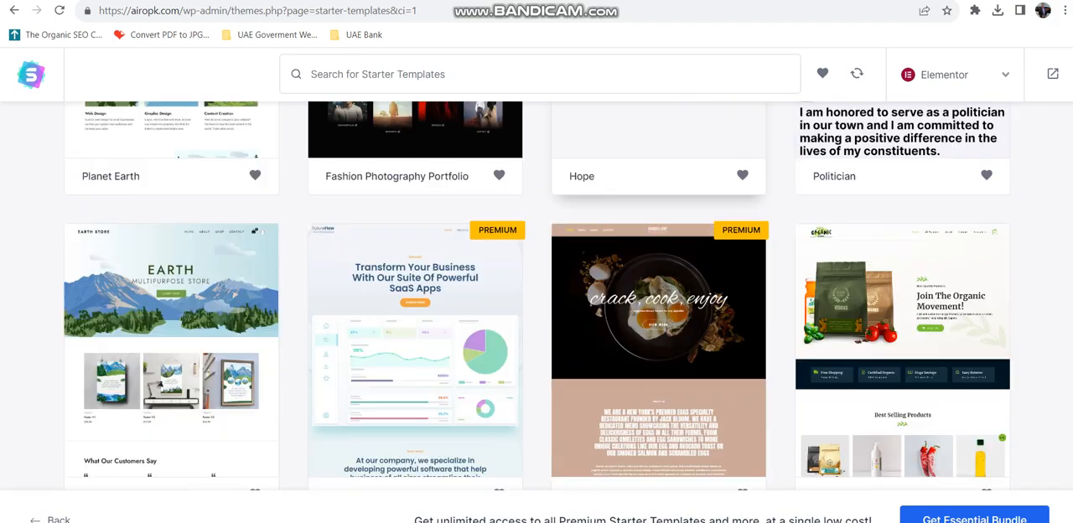
scroll(658, 293, "down", 2)
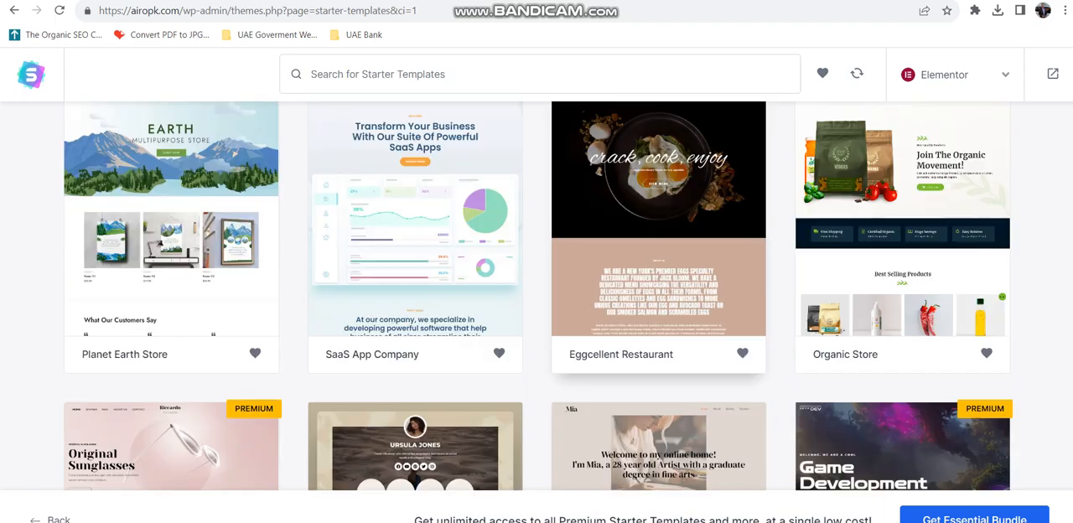
scroll(658, 294, "down", 5)
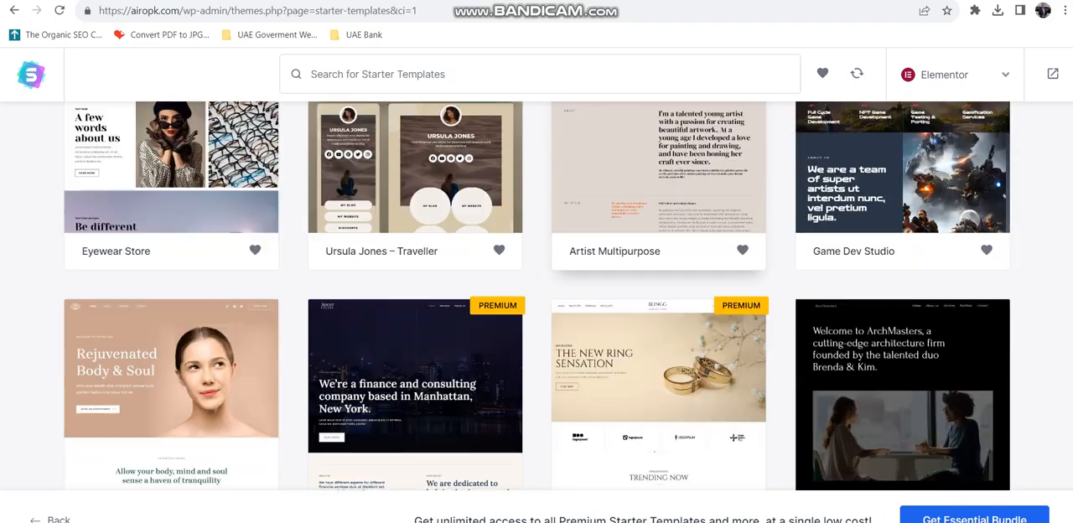
scroll(658, 294, "down", 5)
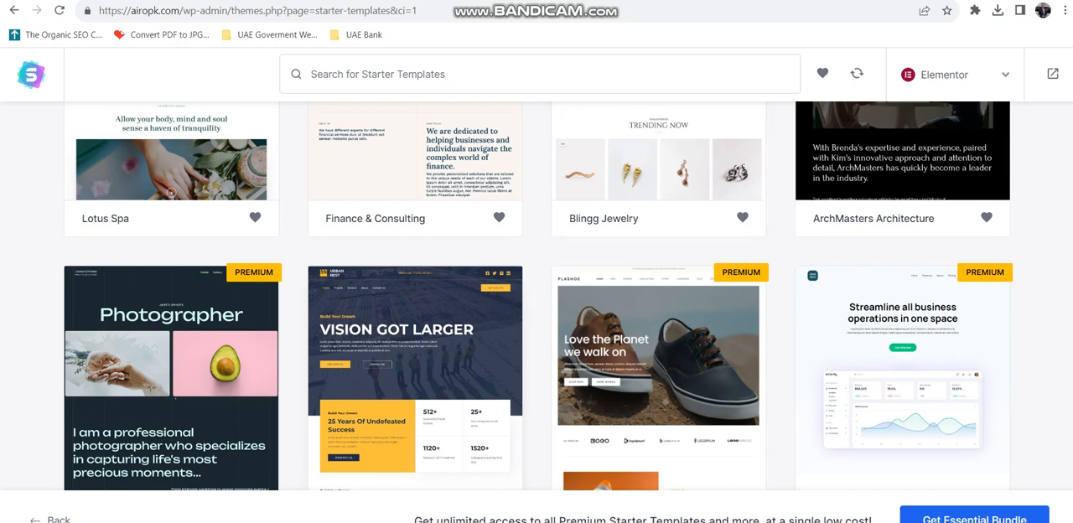
scroll(415, 293, "down", 2)
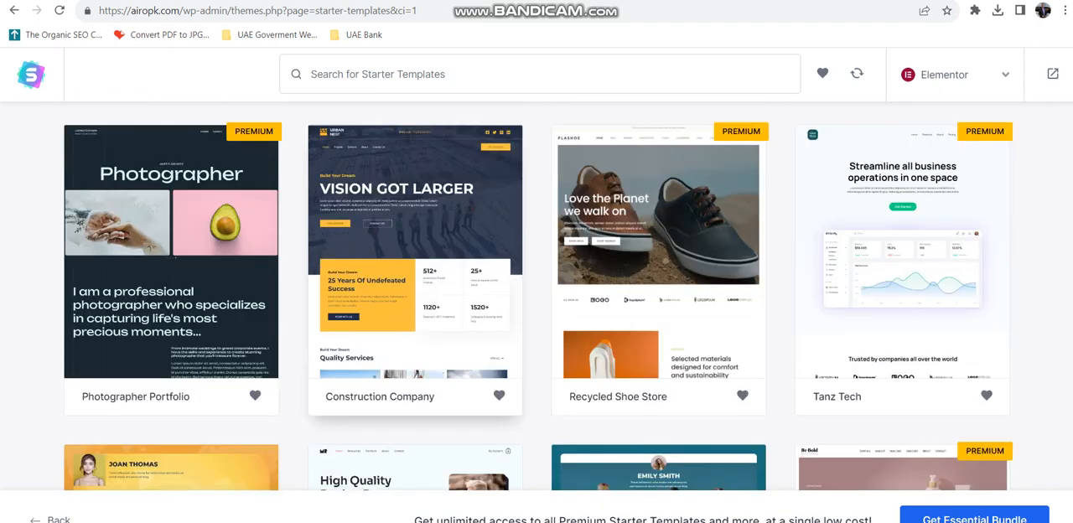
scroll(415, 293, "down", 9)
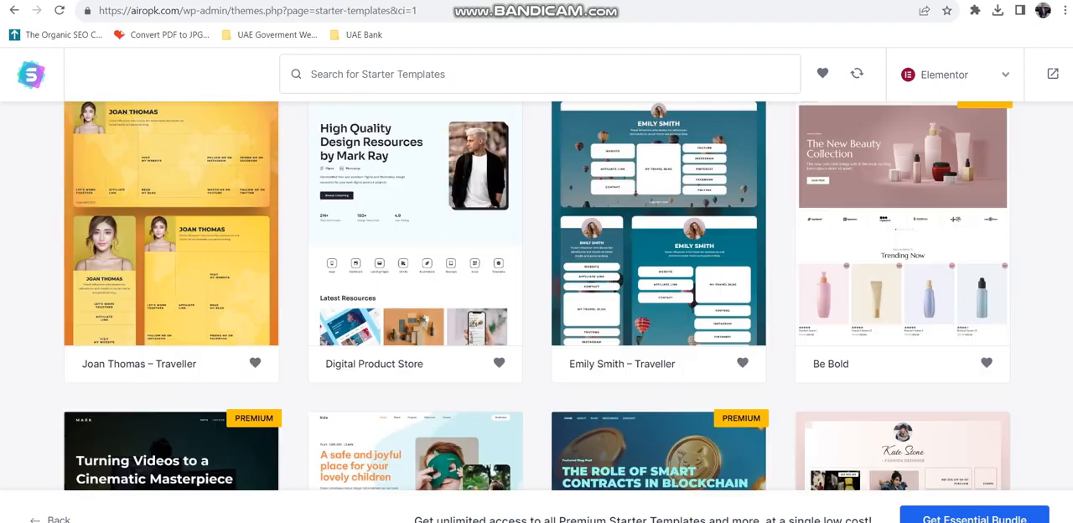
scroll(415, 293, "down", 2)
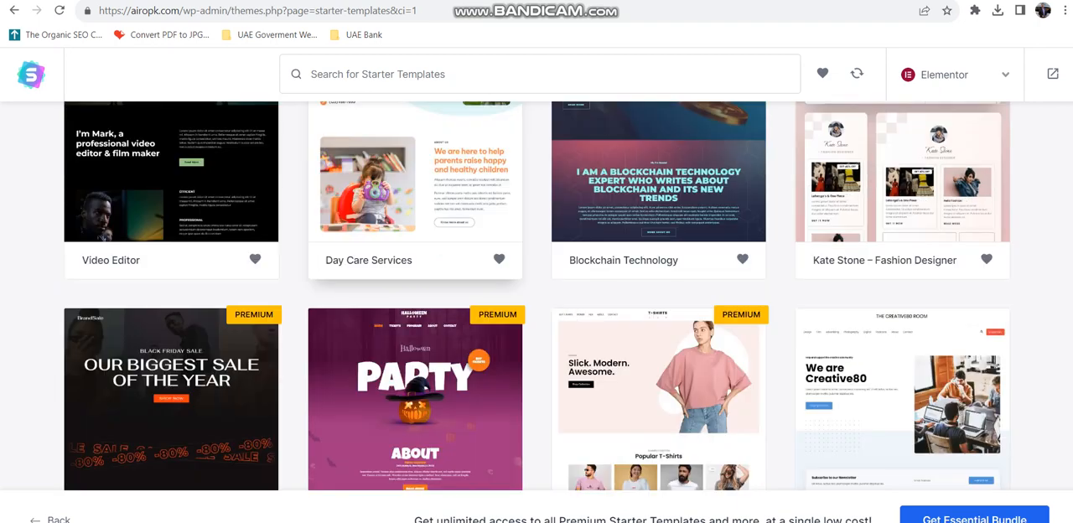
Search the starter templates for "cargo" and look through the suggested designs
scroll(415, 293, "up", 7)
type("car")
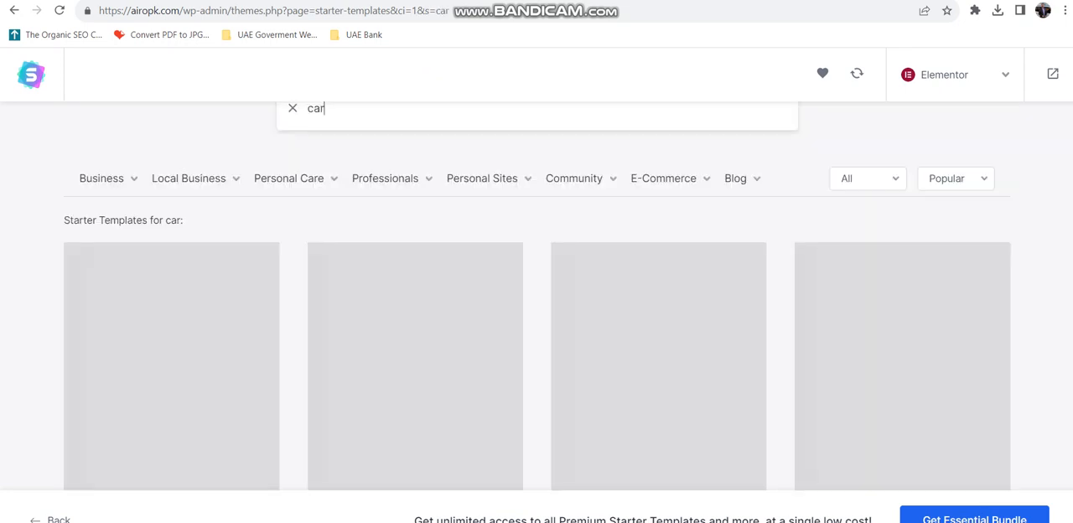
type("go")
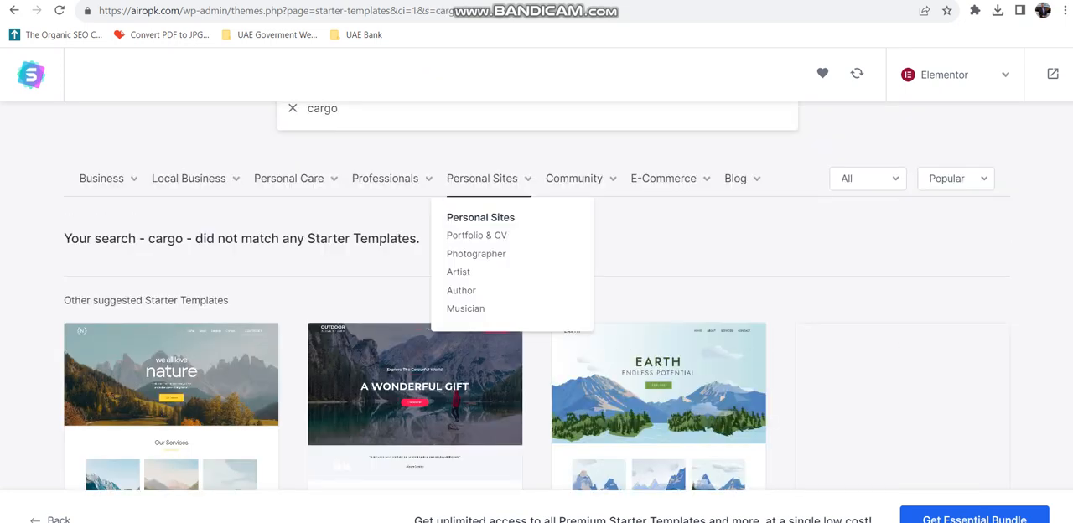
scroll(536, 294, "down", 5)
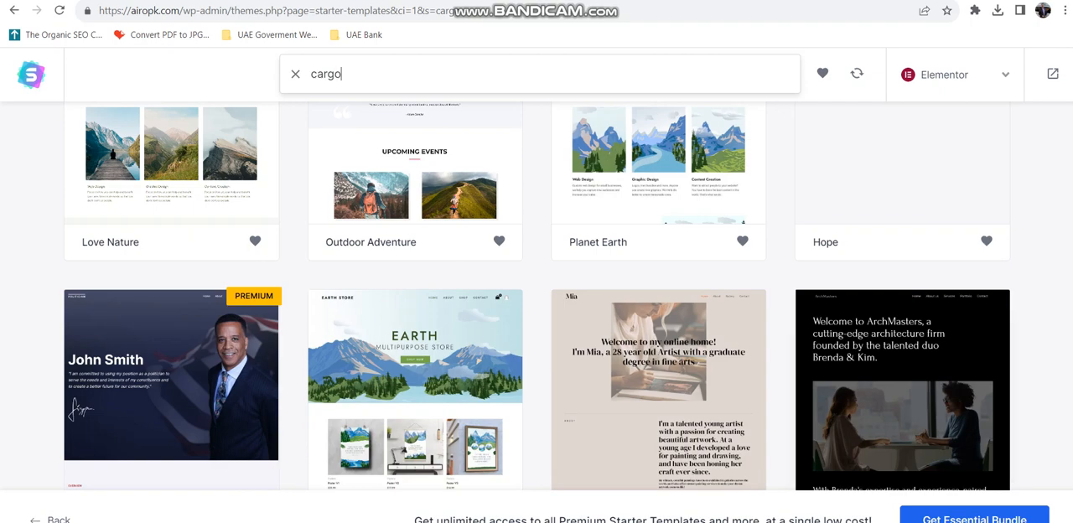
scroll(537, 294, "up", 4)
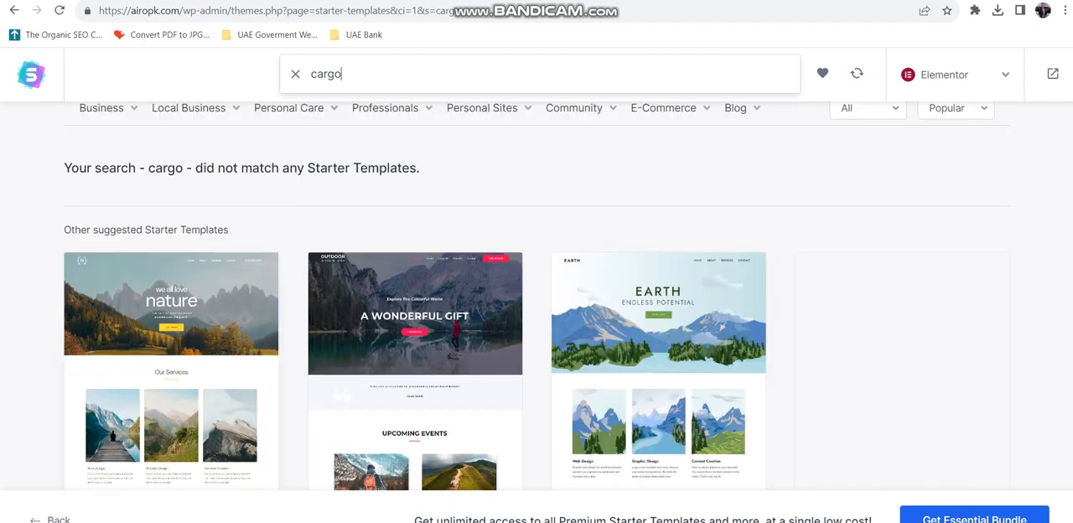
scroll(537, 293, "down", 10)
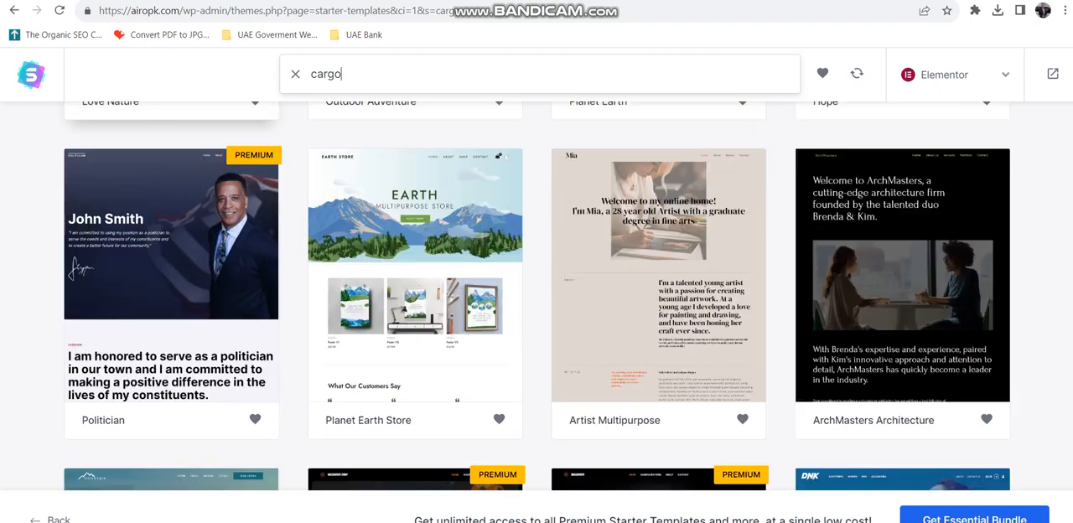
scroll(658, 294, "down", 1)
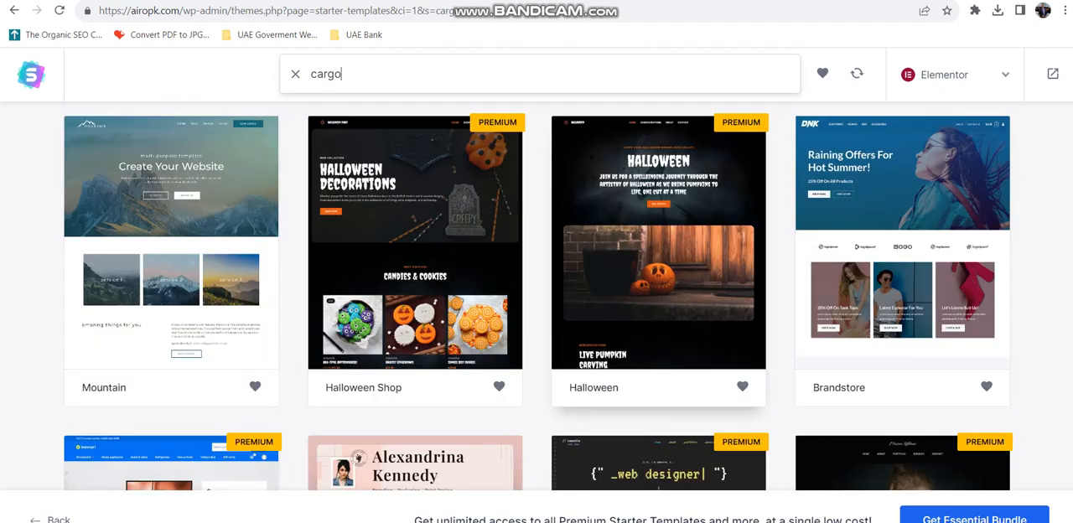
scroll(658, 293, "down", 4)
scroll(658, 293, "down", 5)
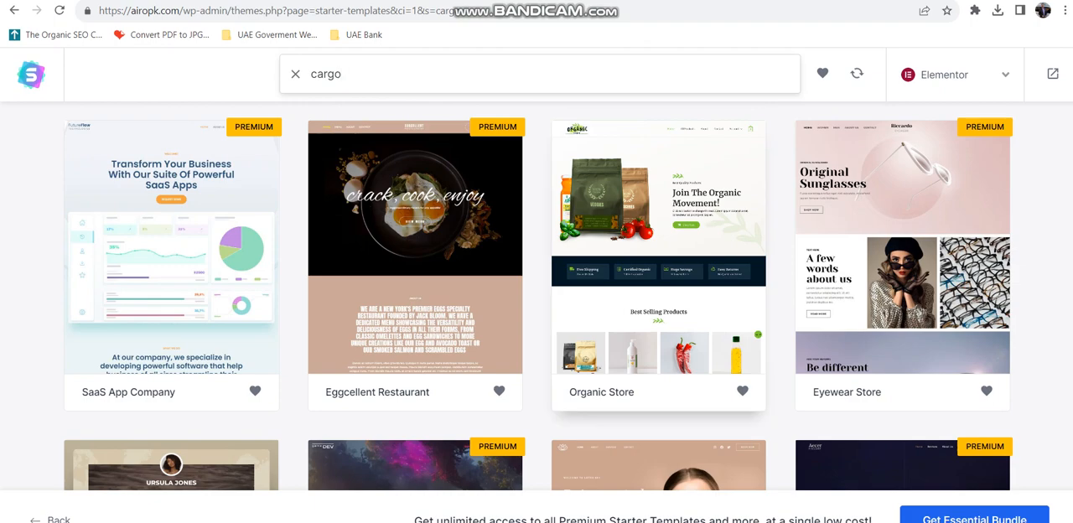
scroll(658, 294, "down", 10)
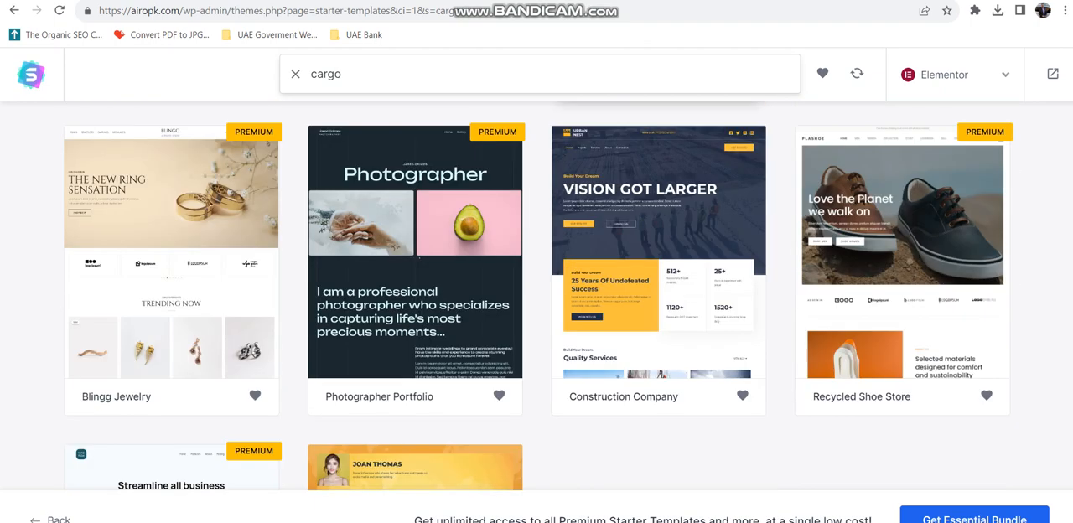
scroll(658, 294, "down", 3)
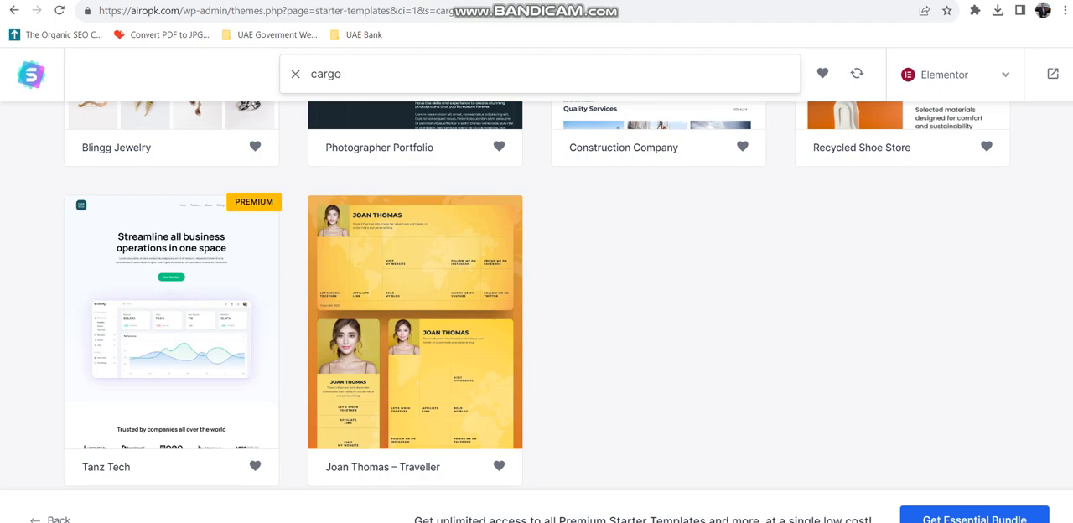
Search the starter templates for "transport" and review the matching and suggested designs
scroll(658, 294, "up", 11)
key("ctrl+a")
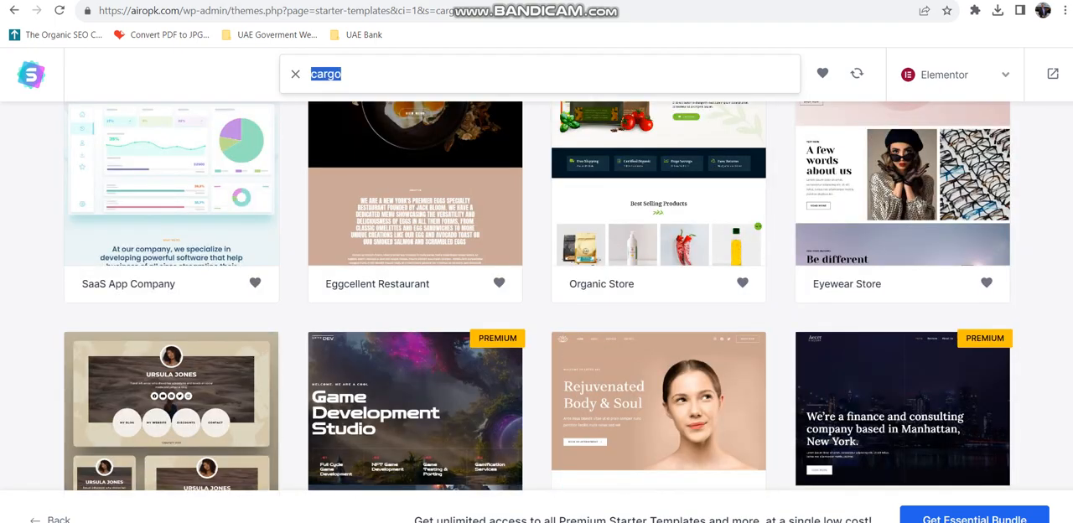
type("tra")
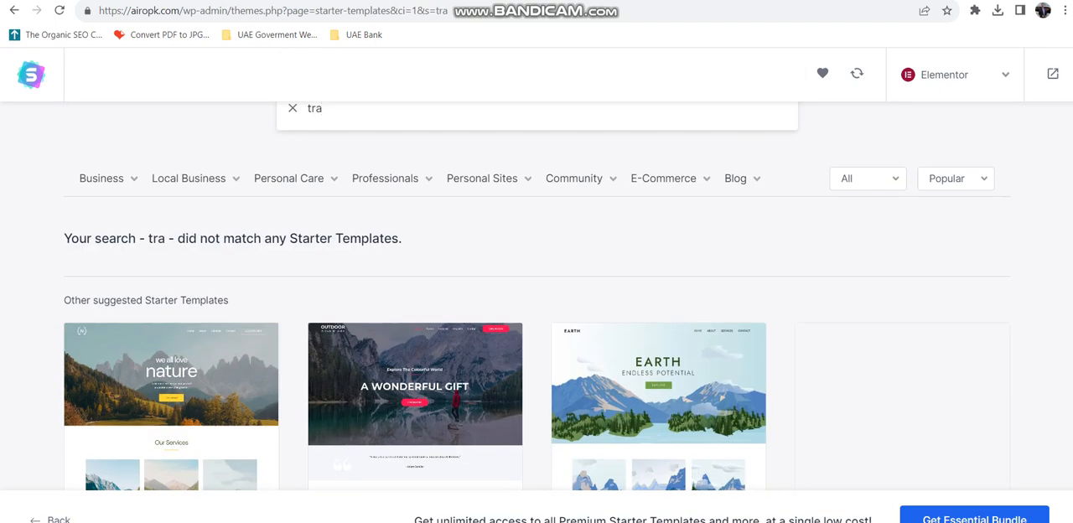
type("nsp")
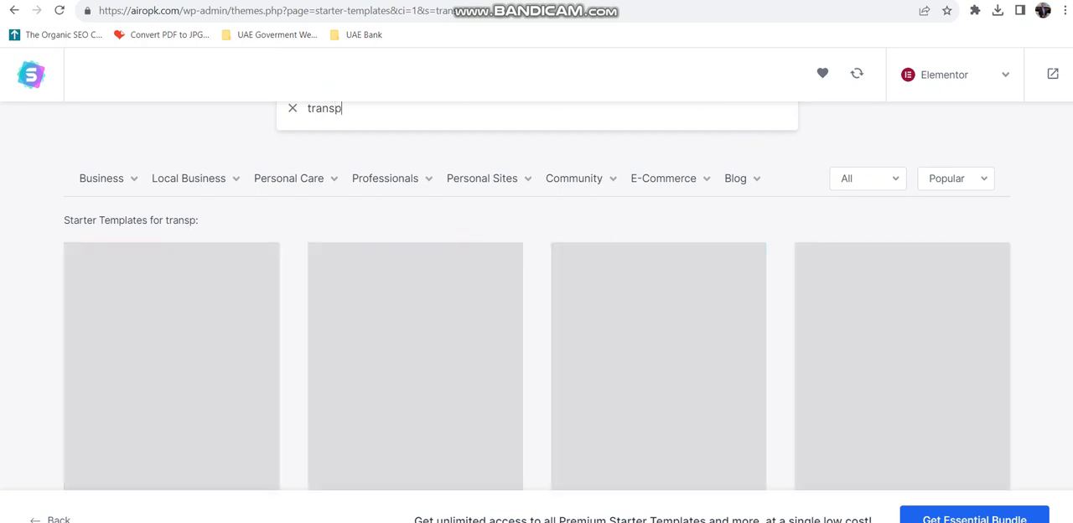
type("ort")
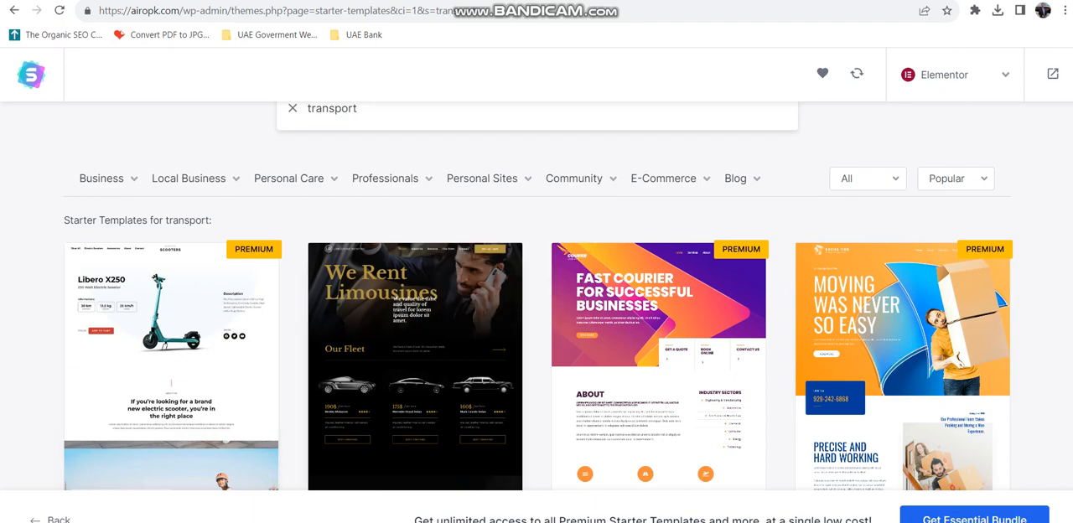
scroll(415, 251, "down", 3)
scroll(415, 251, "down", 6)
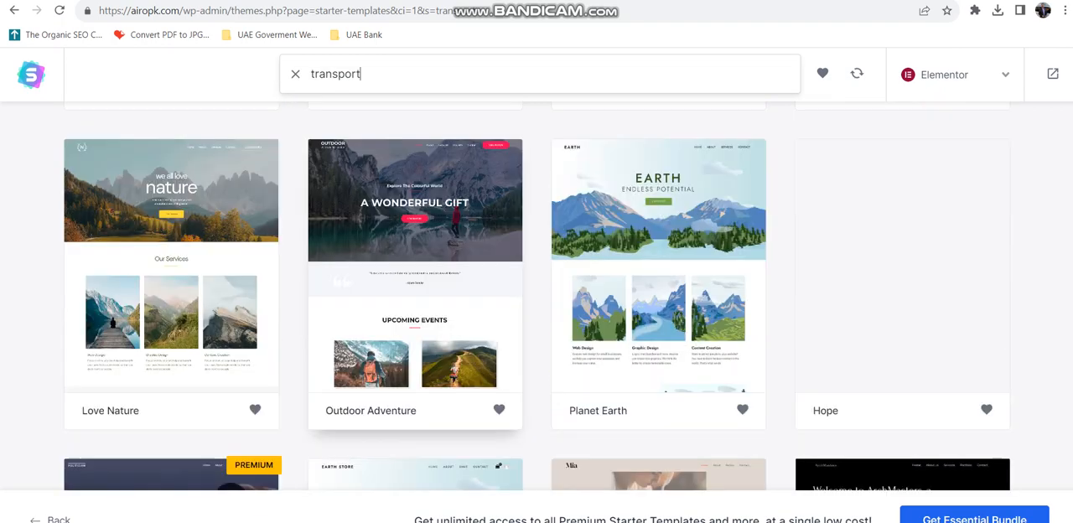
scroll(536, 294, "down", 2)
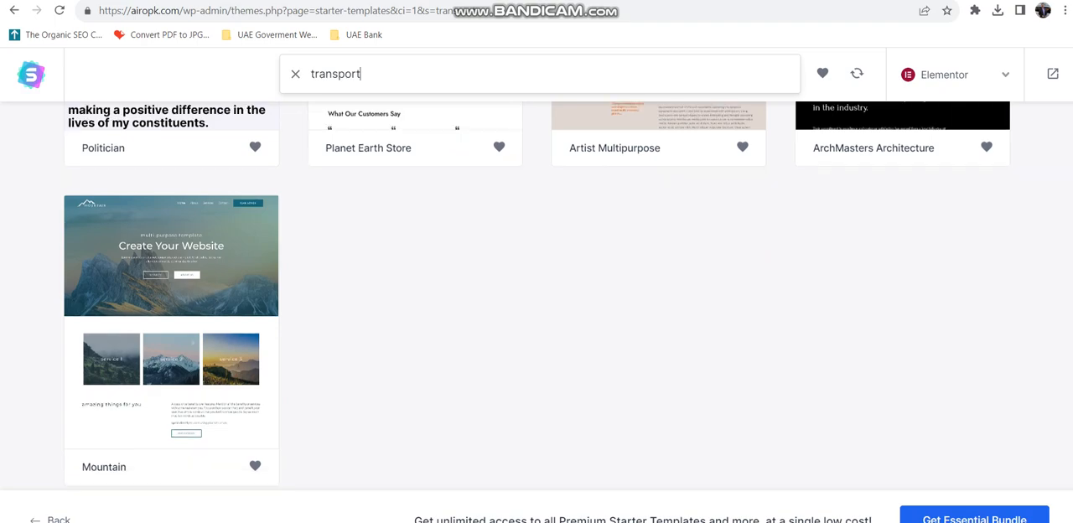
Clear the template search, select the Construction Company template and look over its home page preview
scroll(536, 294, "up", 5)
scroll(536, 293, "up", 6)
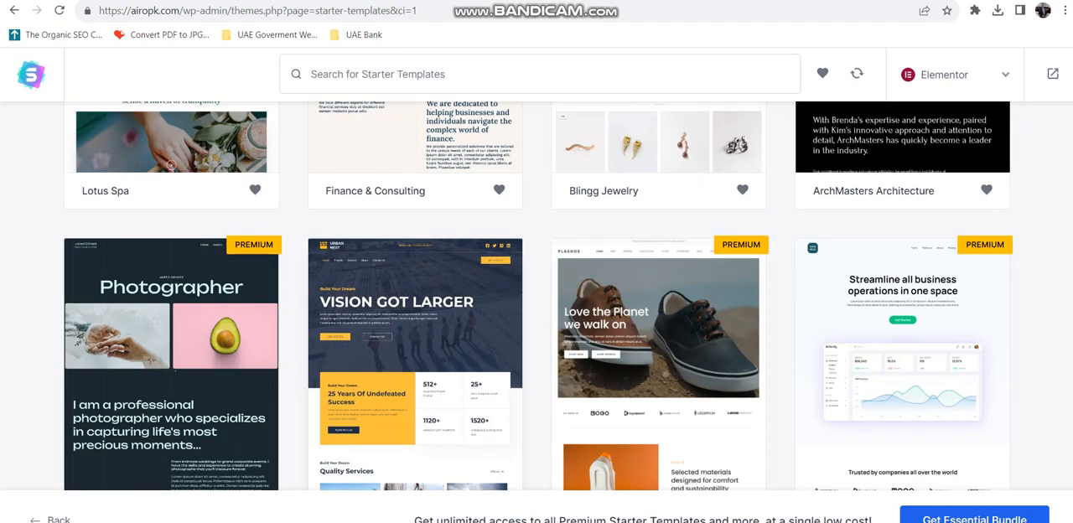
scroll(415, 336, "down", 1)
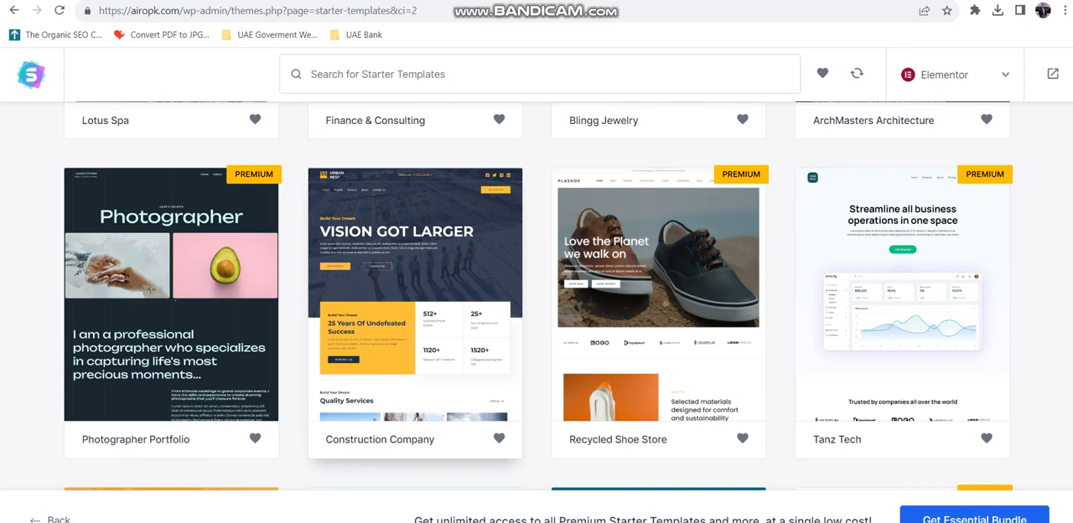
left_click(415, 314)
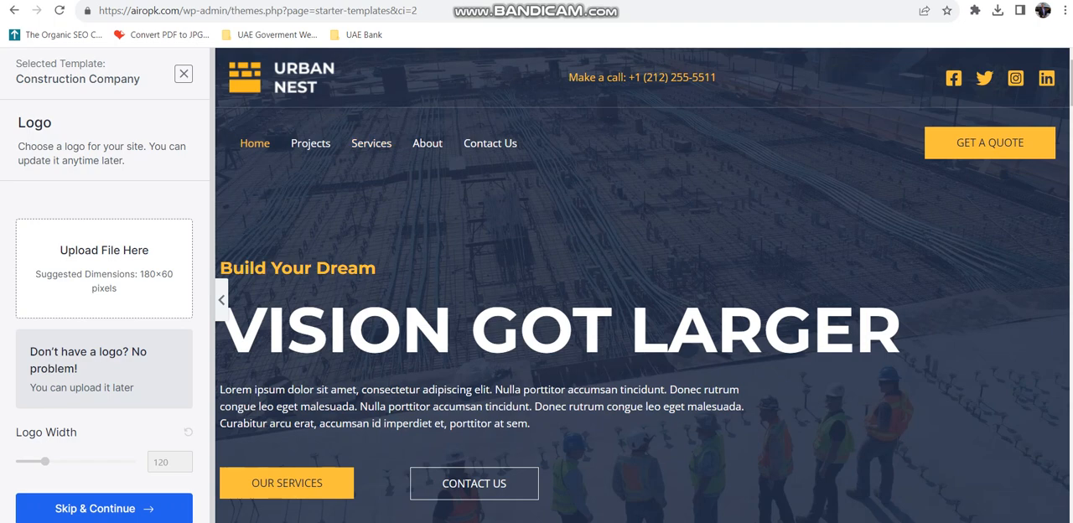
scroll(644, 285, "down", 5)
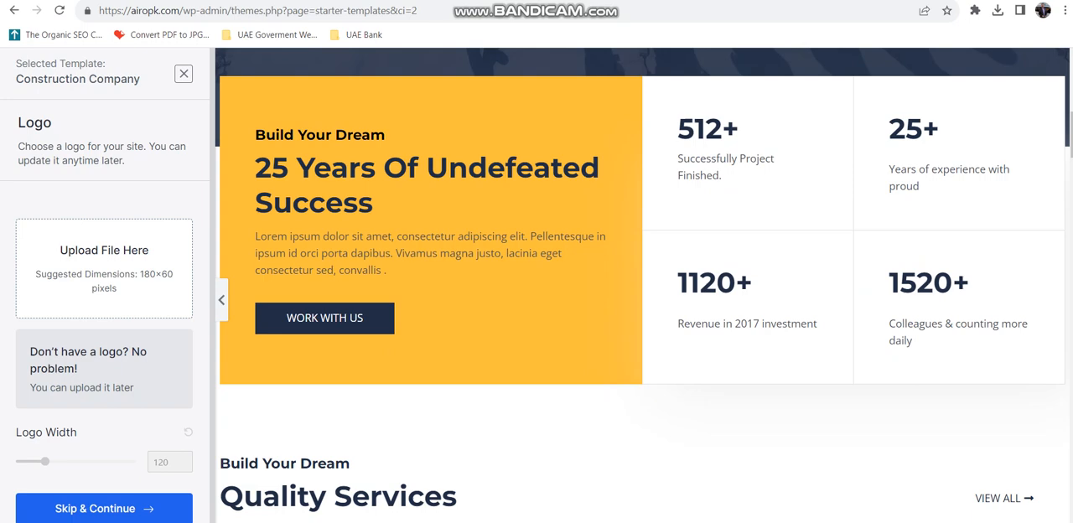
scroll(644, 285, "up", 5)
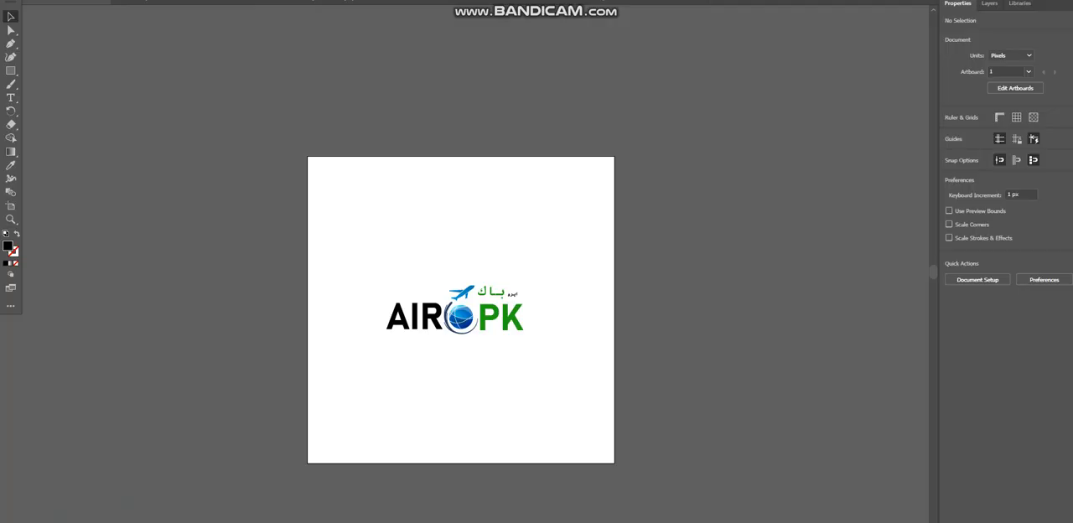
Switch to the AIROPK logo document in Illustrator and start exporting the artwork for the site's logo
scroll(410, 367, "up", 2)
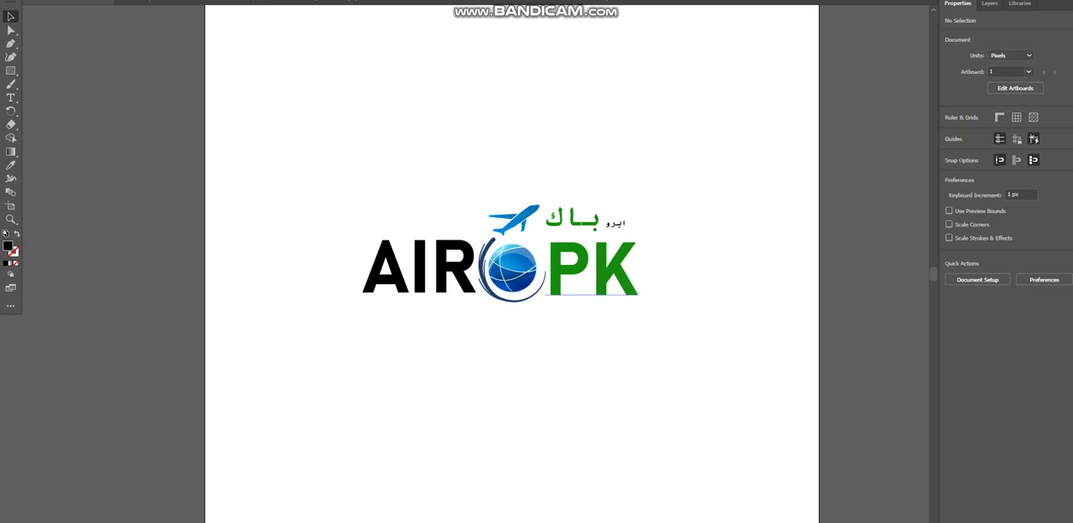
left_click(592, 273)
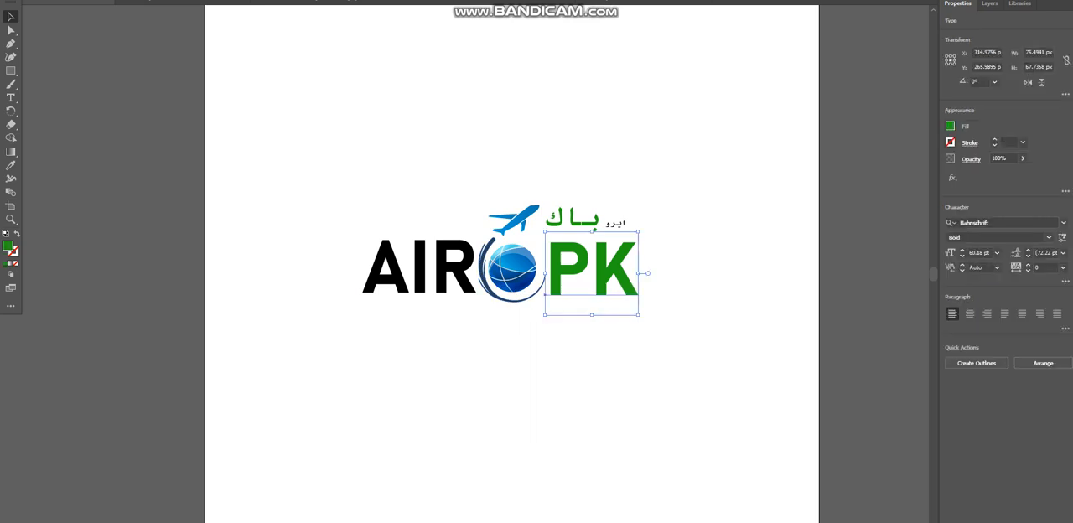
key("ctrl+shift+a")
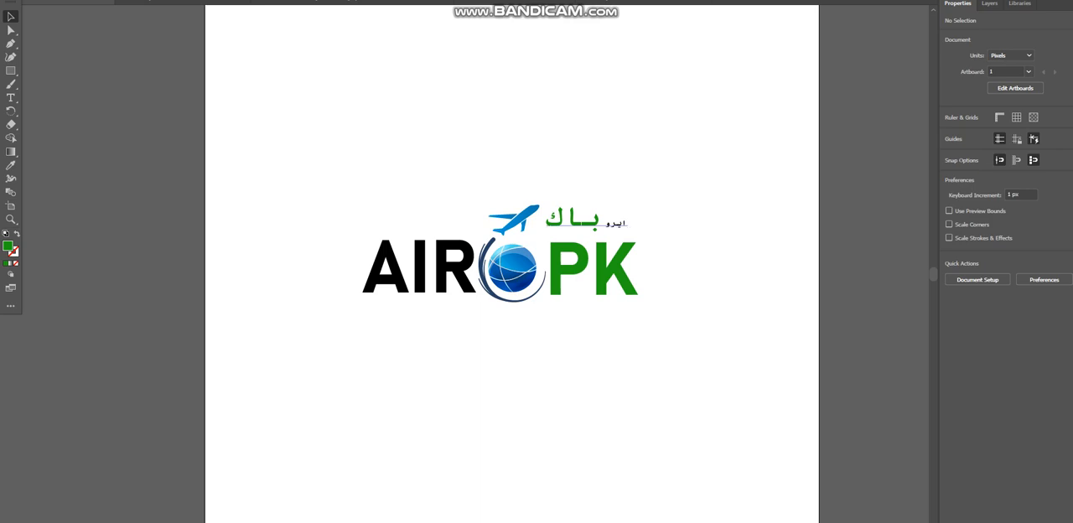
left_click(55, 0)
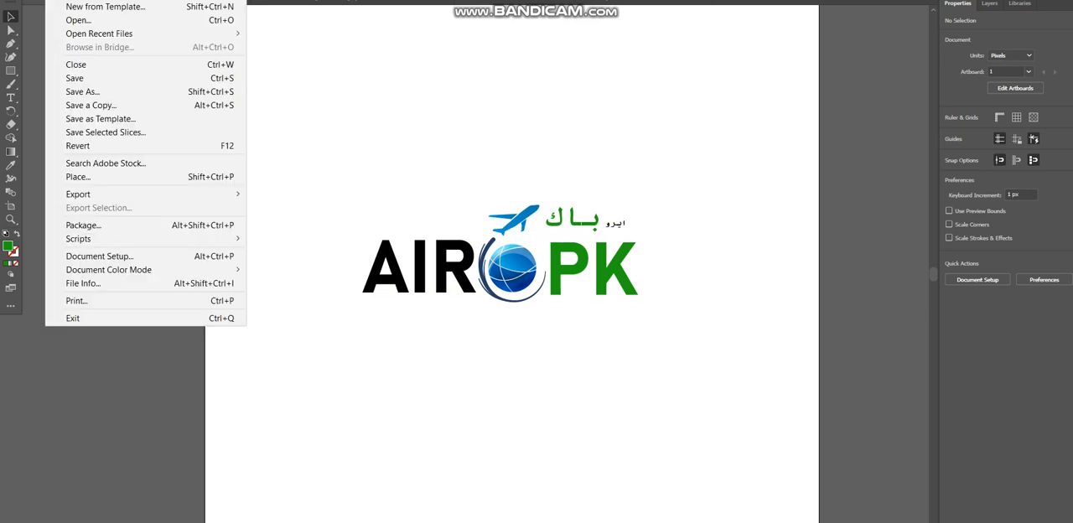
mouse_move(125, 194)
left_click(284, 208)
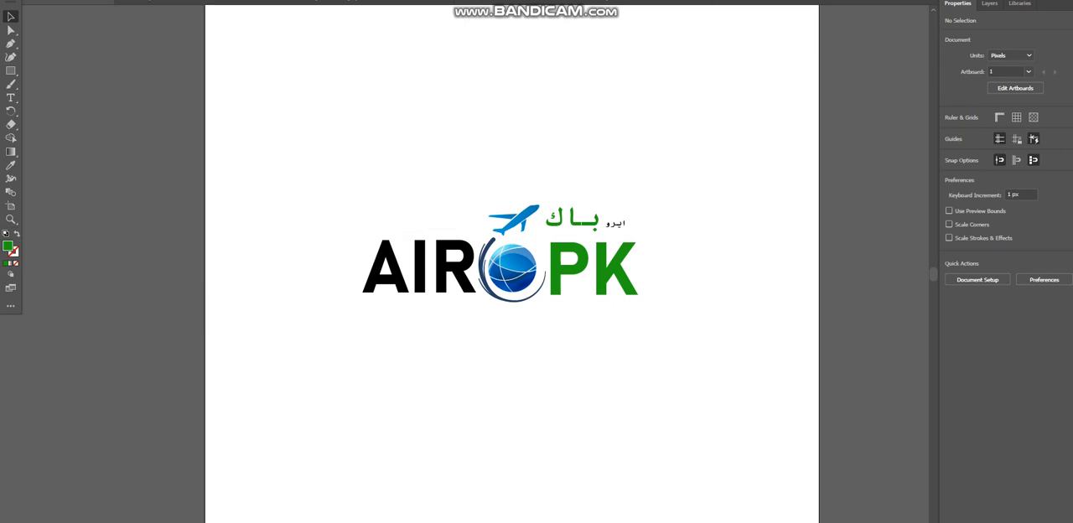